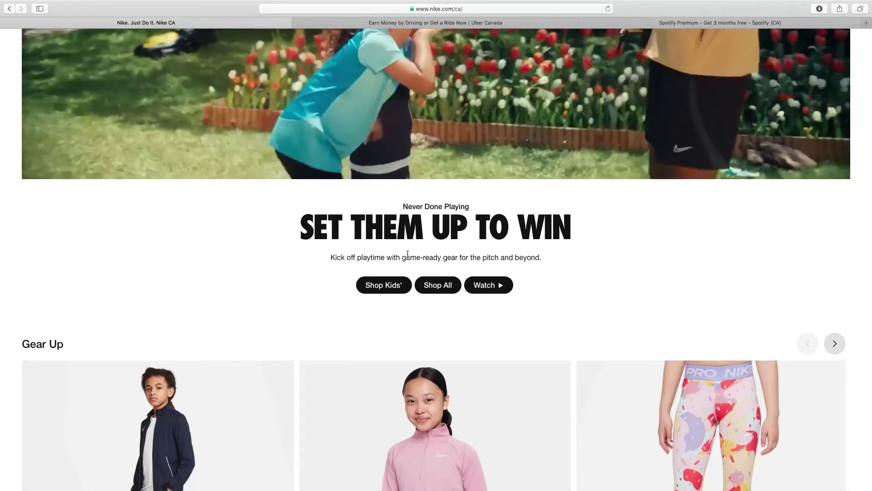
# Step: Examine the headline fonts on the open Nike, Uber and Spotify Premium pages
pyautogui.moveTo(383, 227); pyautogui.dragTo(545, 229)
pyautogui.scroll(-2, 397, 266)
pyautogui.click(55, 319)
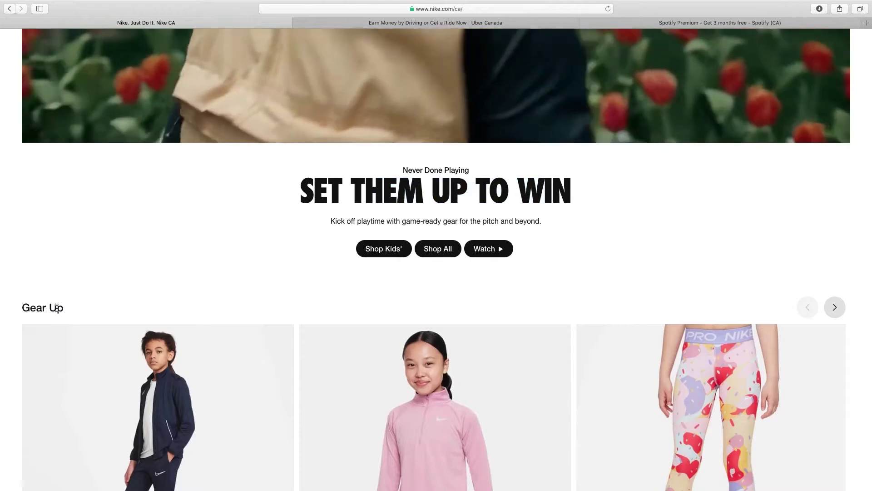
pyautogui.click(462, 23)
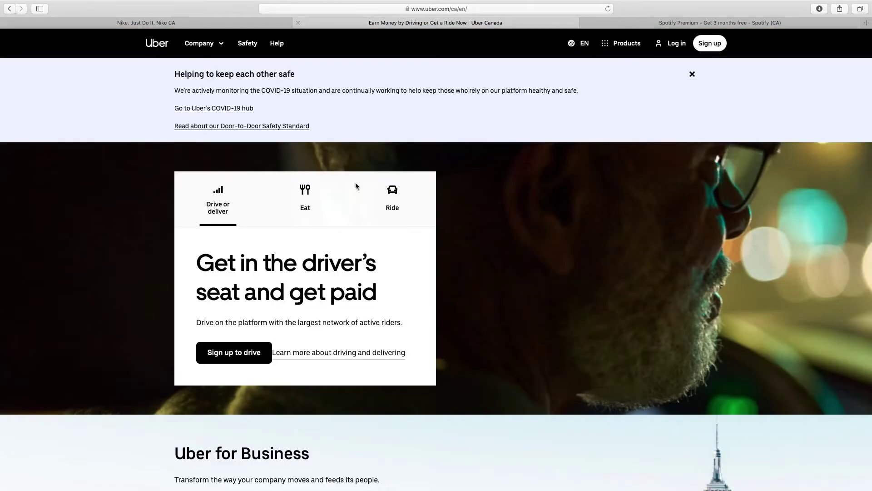
pyautogui.scroll(-3, 389, 282)
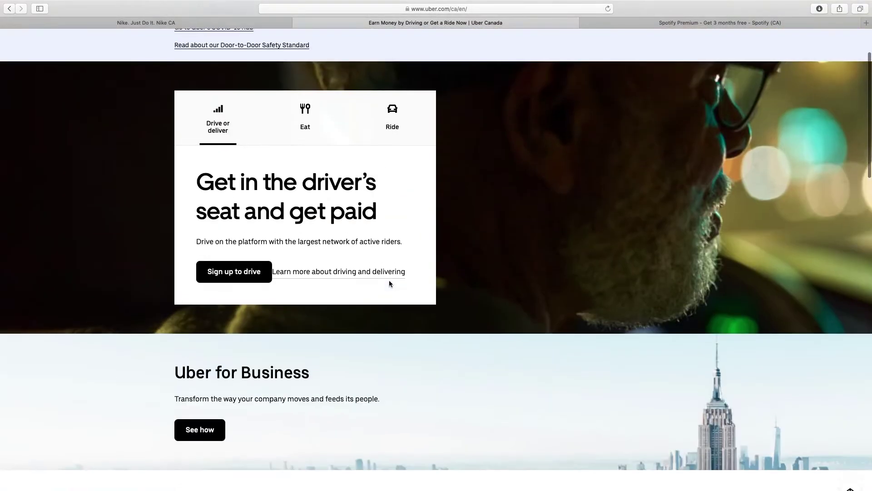
pyautogui.moveTo(345, 222); pyautogui.dragTo(241, 192)
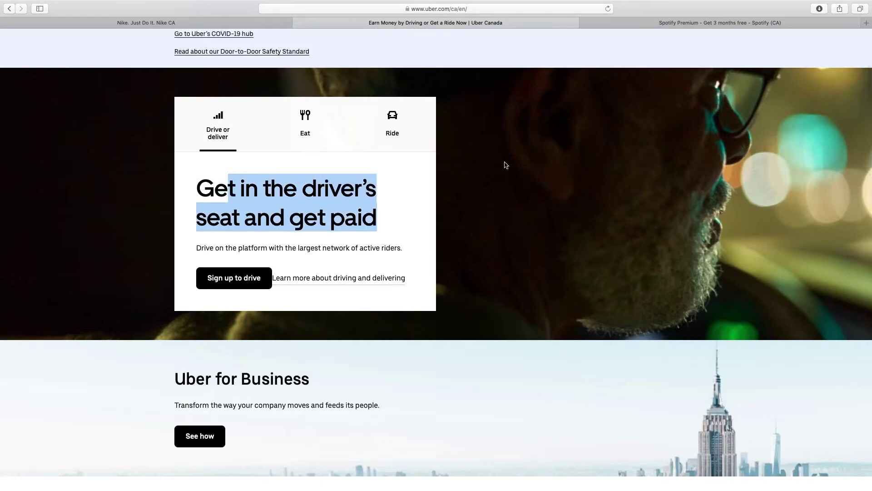
pyautogui.click(623, 19)
pyautogui.scroll(-3, 451, 270)
pyautogui.scroll(3, 451, 271)
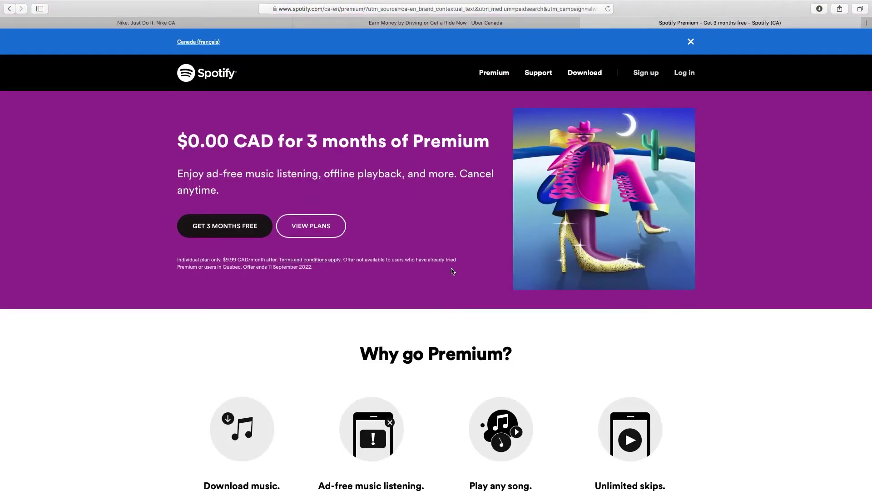
# Step: Return to the Nike page and inspect the source element of the "SET THEM UP TO WIN" headline
pyautogui.hotkey('ctrl', 'Tab')
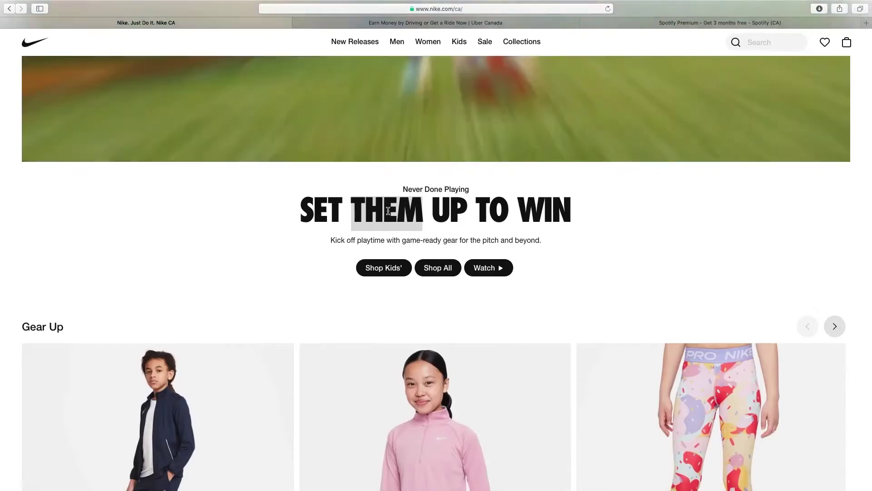
pyautogui.rightClick(534, 208)
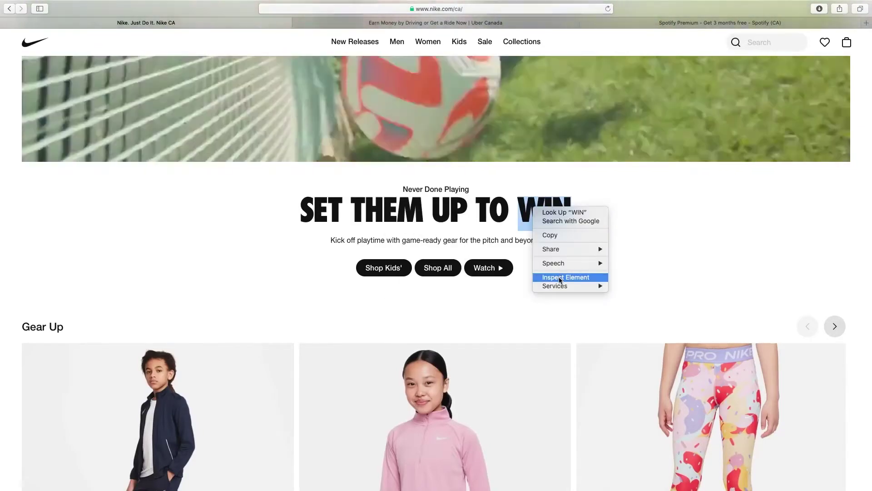
pyautogui.click(560, 279)
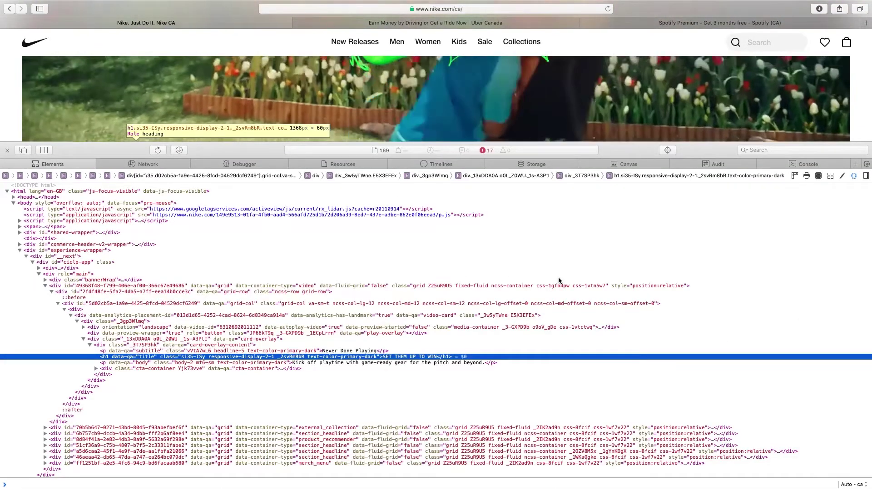
pyautogui.scroll(-8, 522, 332)
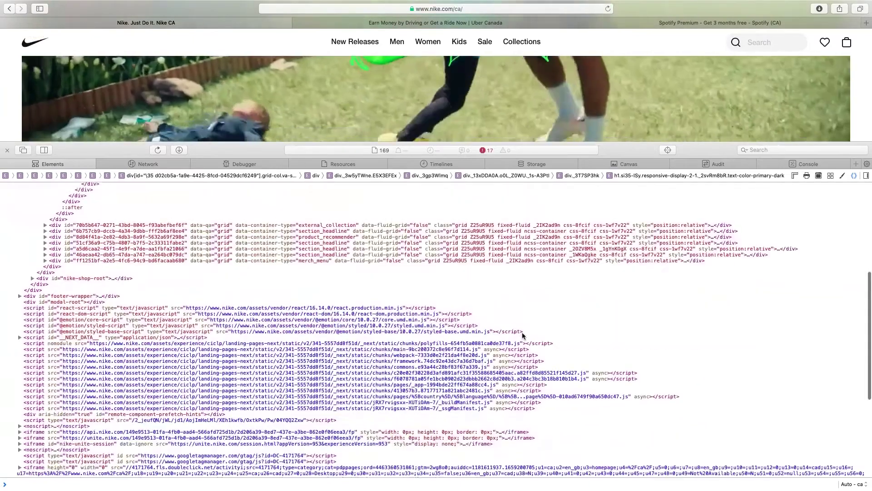
pyautogui.scroll(8, 523, 336)
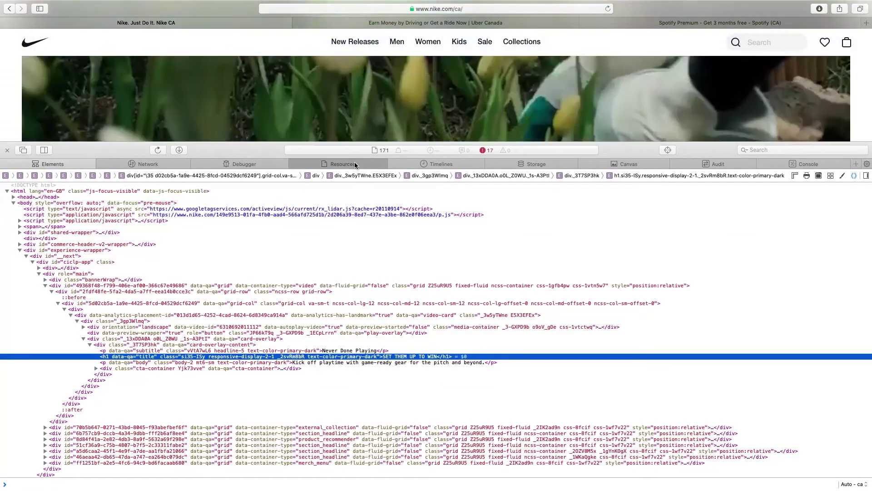
# Step: Show the Nike page's resources and expand the list of font files
pyautogui.click(355, 164)
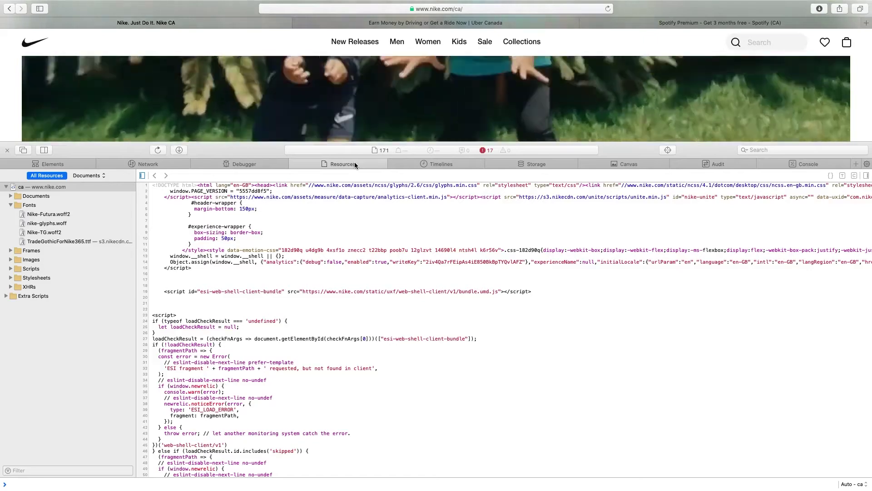
pyautogui.click(11, 205)
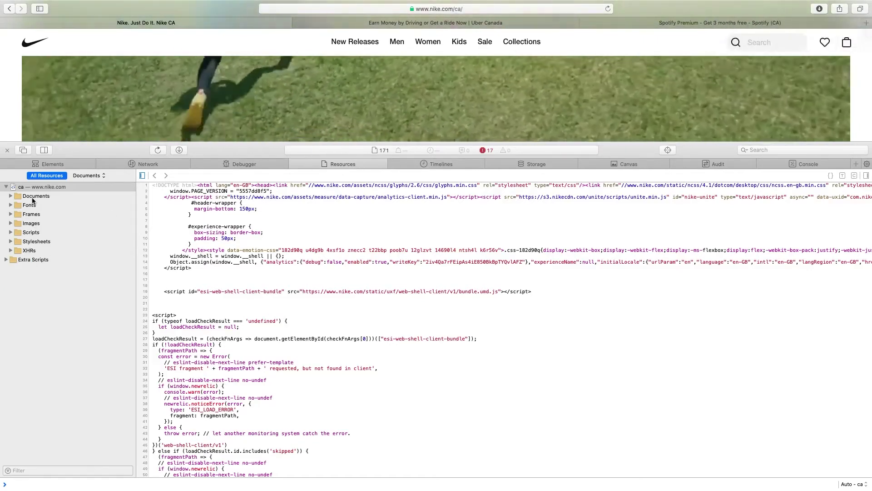
pyautogui.click(33, 197)
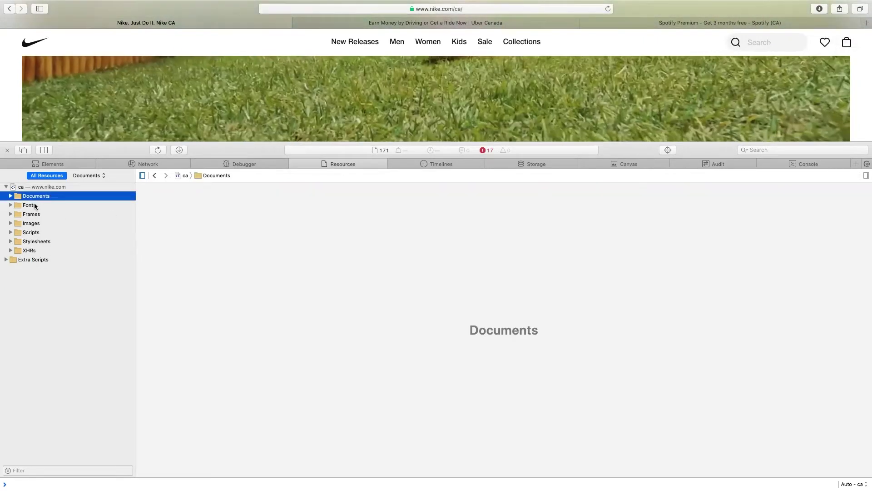
pyautogui.click(33, 206)
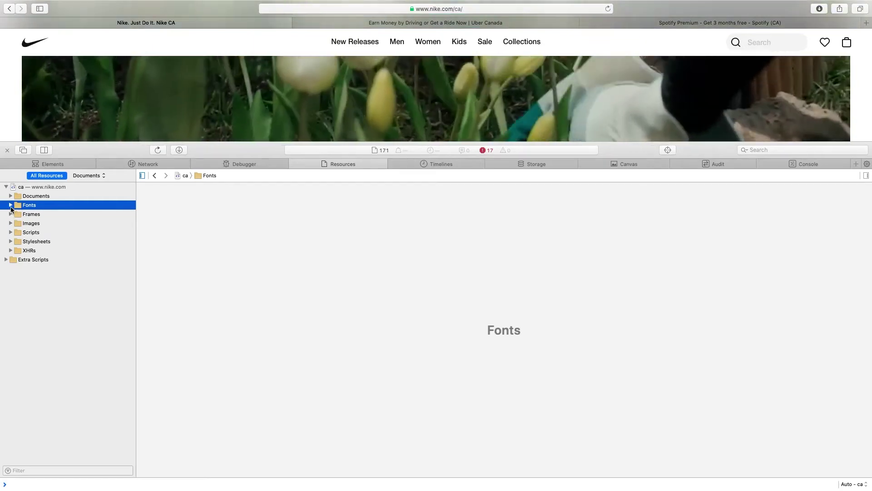
pyautogui.click(10, 205)
# Step: Preview the Nike-Futura.woff2, nike-glyphs.woff, Nike-TG.woff2 and TradeGothicForNike365.ttf fonts
pyautogui.click(45, 214)
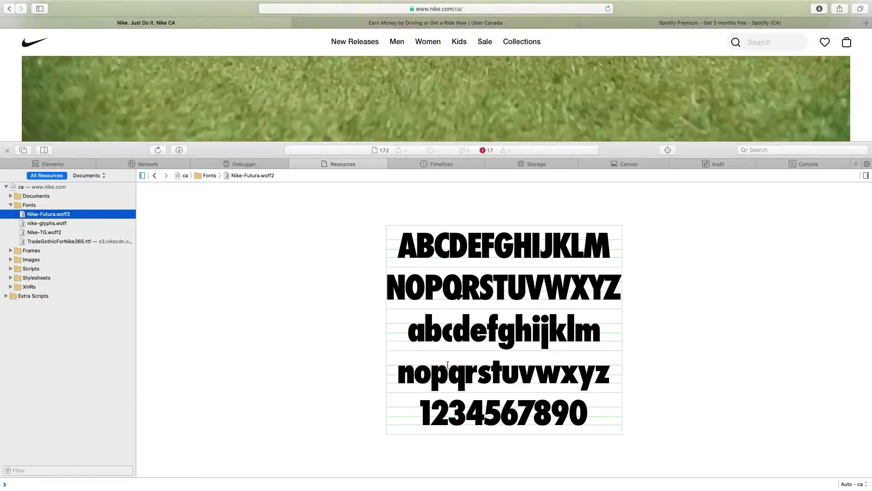
pyautogui.press('Down')
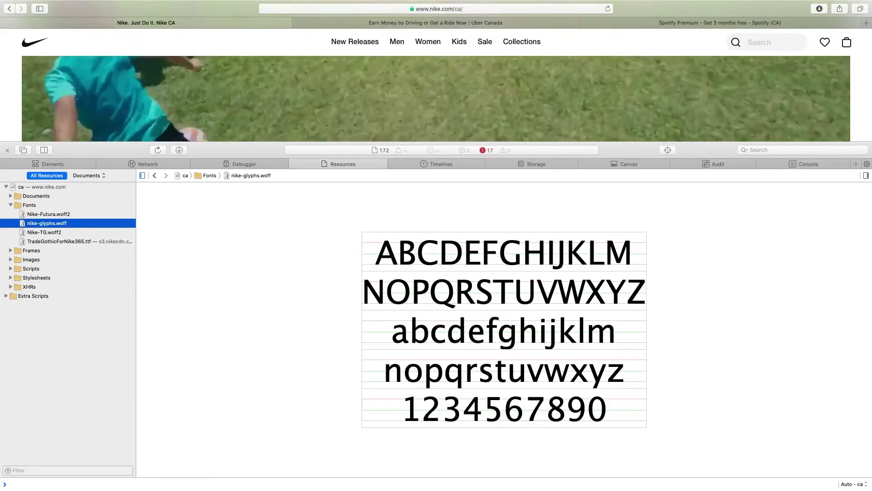
pyautogui.press('Down')
pyautogui.press('Down')
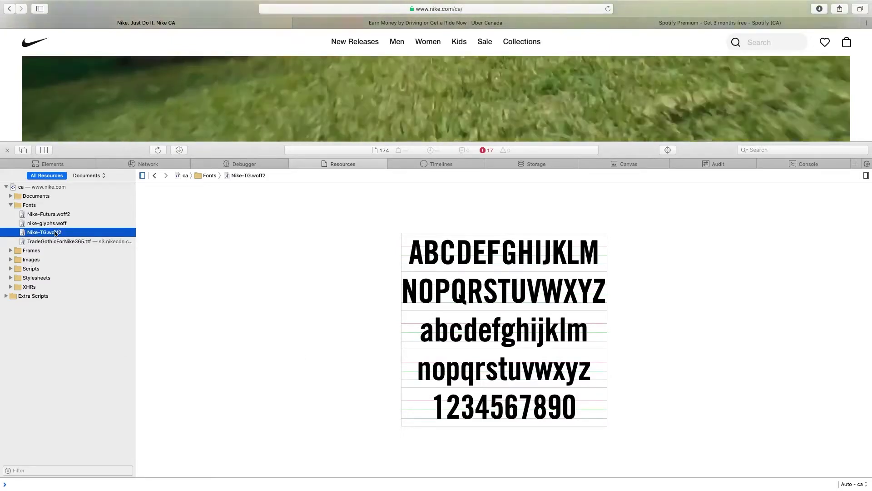
pyautogui.click(57, 242)
pyautogui.click(56, 217)
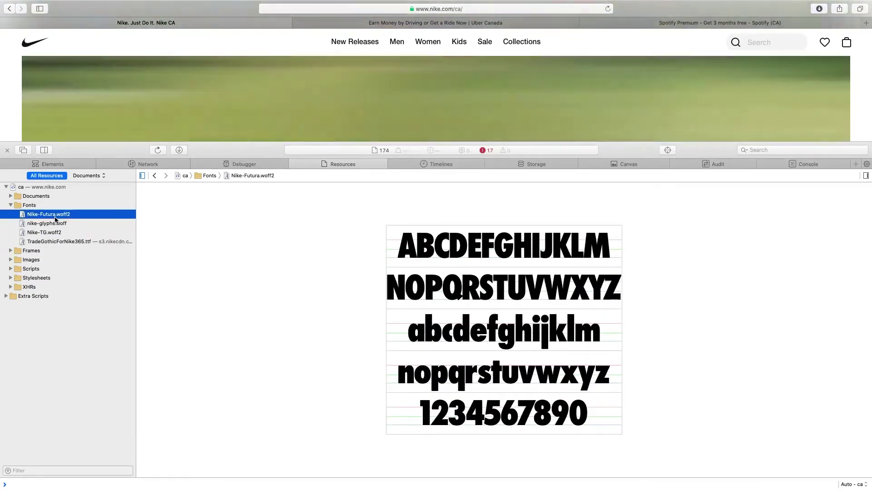
# Step: Save the Nike-Futura.woff2 font file to the Web Fonts folder, replacing the existing copy
pyautogui.rightClick(54, 216)
pyautogui.click(247, 234)
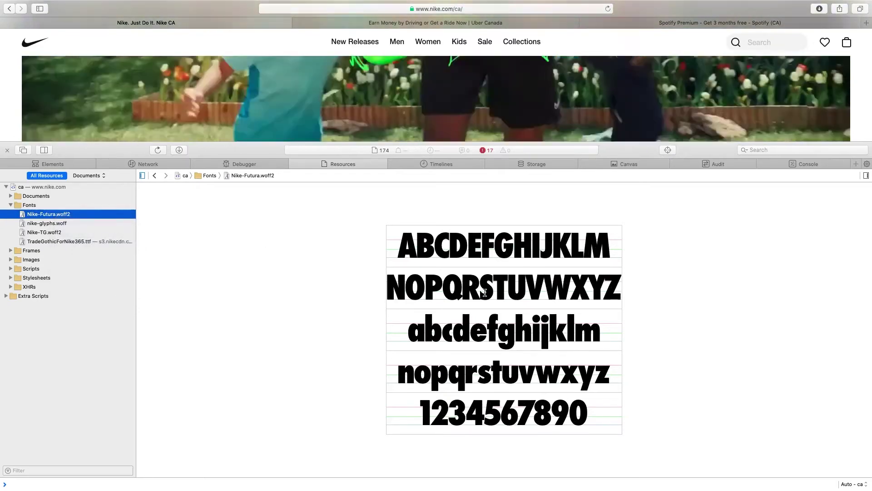
pyautogui.rightClick(46, 216)
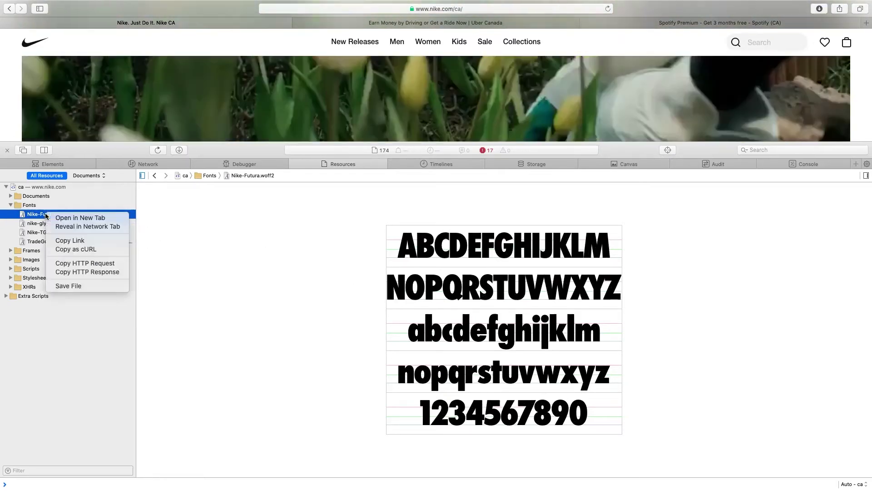
pyautogui.click(92, 285)
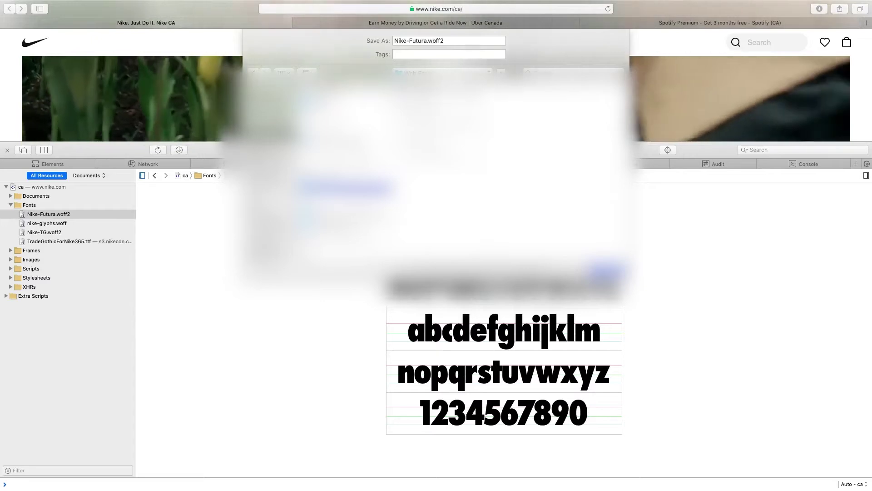
pyautogui.press('Return')
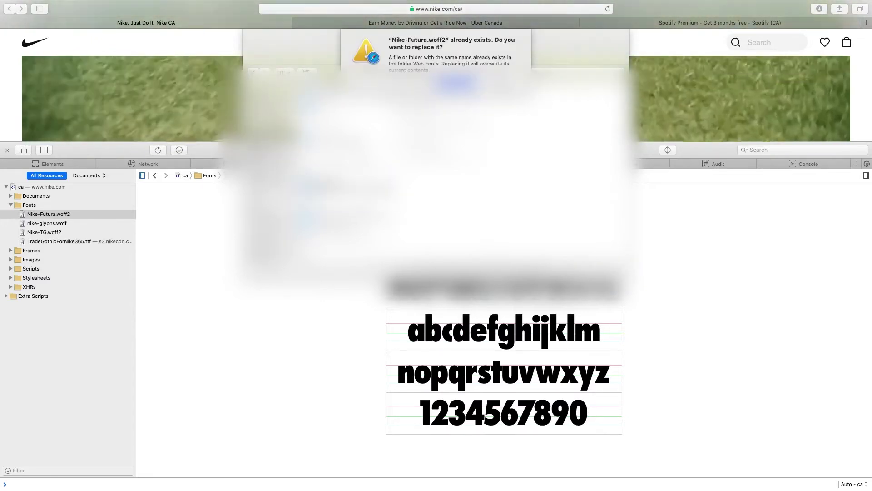
pyautogui.press('Return')
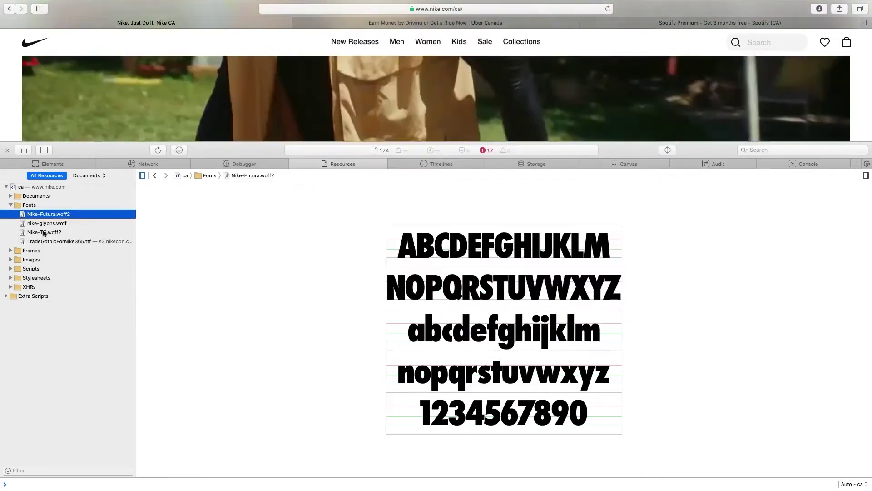
# Step: Save the Nike-TG.woff2 font file and close the Nike page's inspector
pyautogui.click(47, 234)
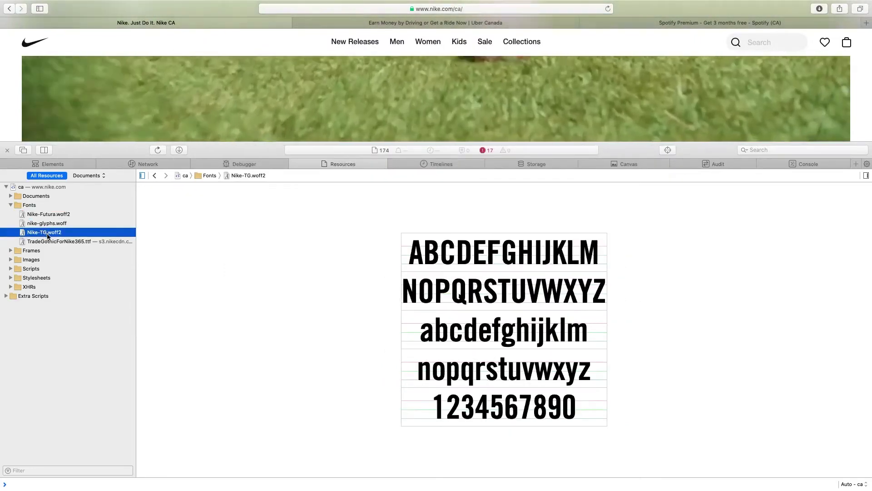
pyautogui.rightClick(47, 235)
pyautogui.click(90, 306)
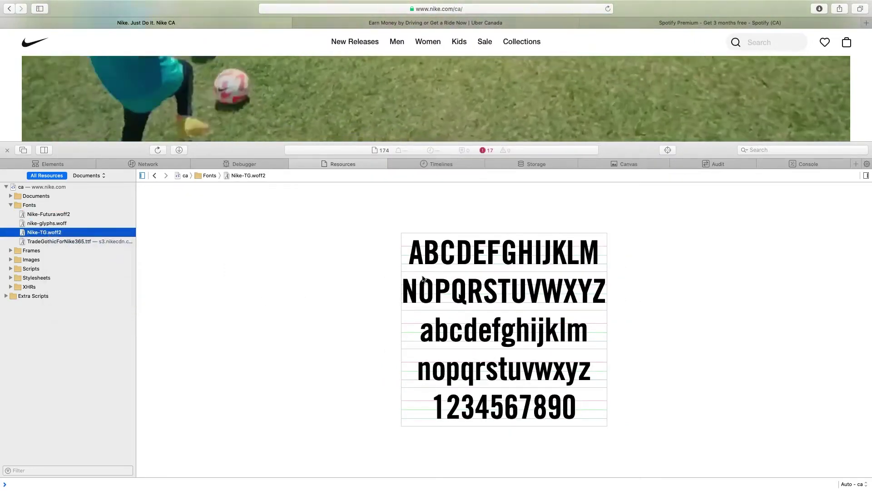
pyautogui.click(7, 150)
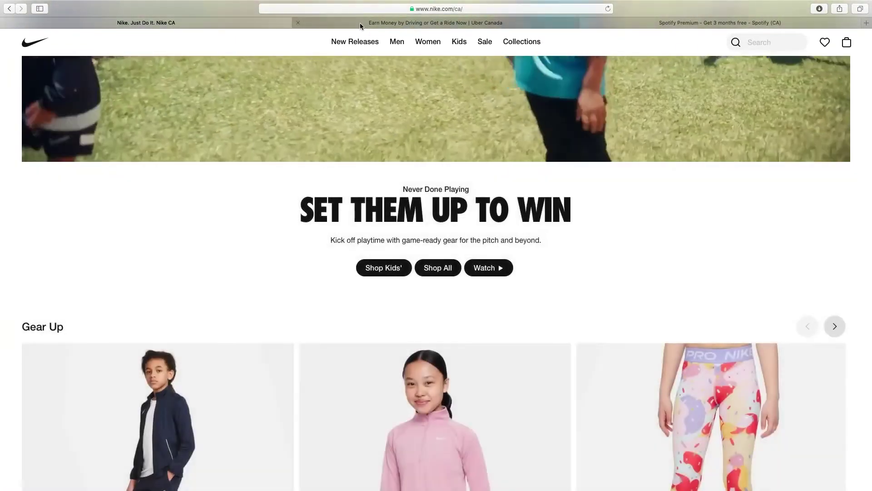
# Step: Switch to the Uber page and inspect the element of the "Get in the driver's seat and get paid" headline
pyautogui.click(360, 26)
pyautogui.click(268, 243)
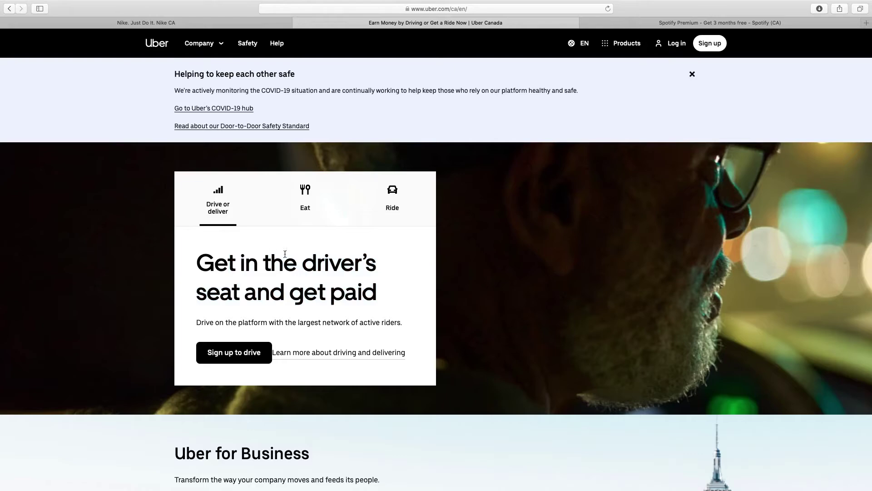
pyautogui.scroll(-2, 335, 262)
pyautogui.rightClick(335, 252)
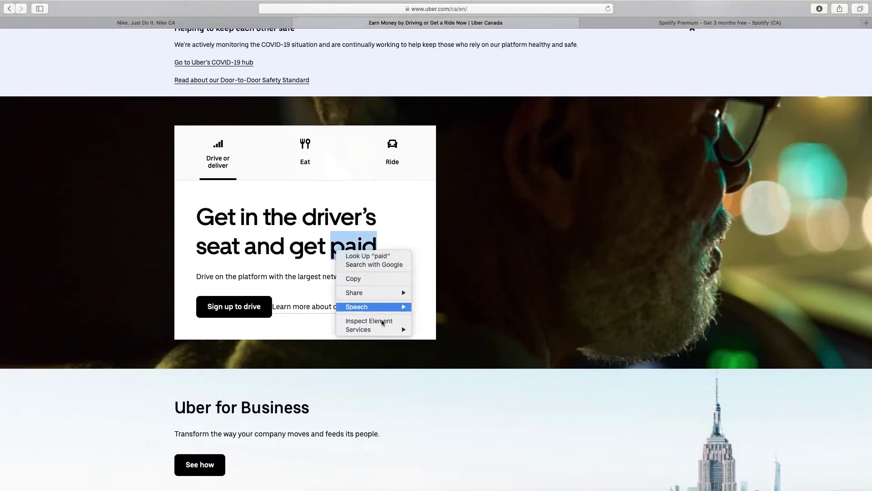
pyautogui.click(375, 319)
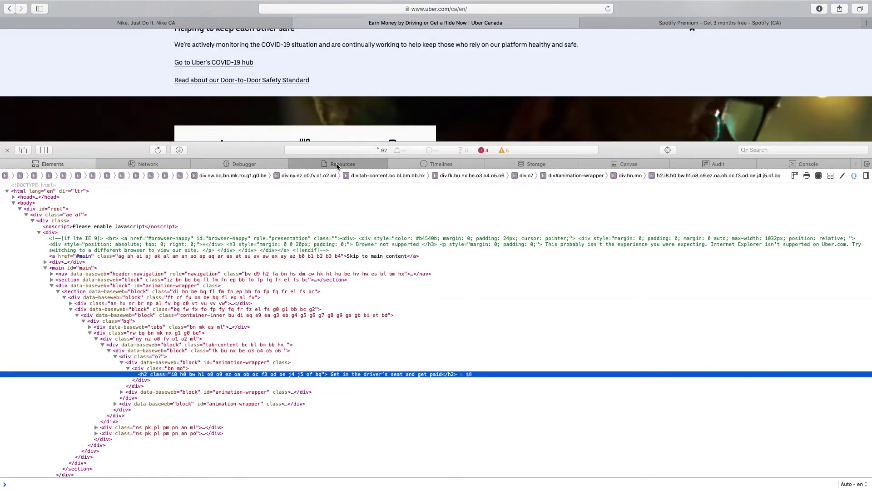
# Step: Find the font files in the Uber page's resources and preview UberMove-Medium.woff2 and UberMove-Regular.woff2
pyautogui.click(336, 166)
pyautogui.click(32, 205)
pyautogui.click(36, 214)
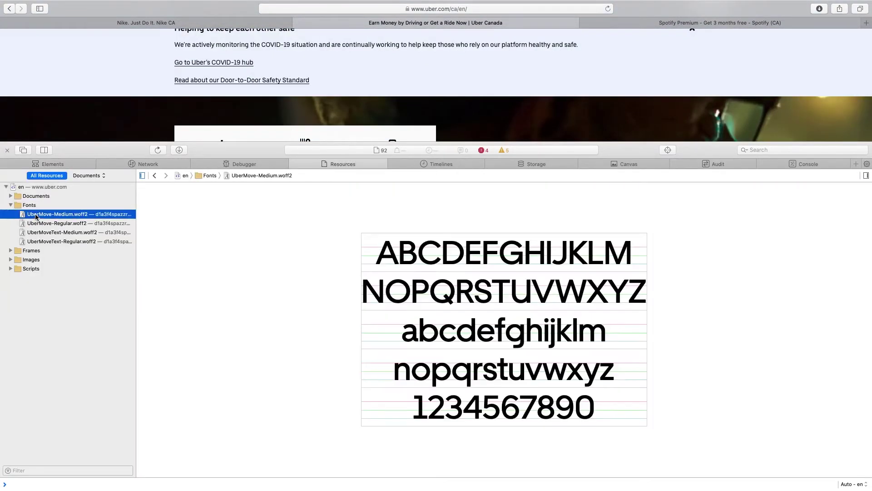
pyautogui.press('Down')
pyautogui.press('Up')
pyautogui.press('Down')
pyautogui.press('Up')
# Step: Save the UberMove-Medium.woff2 and UberMove-Regular.woff2 font files
pyautogui.rightClick(77, 214)
pyautogui.click(116, 284)
pyautogui.rightClick(121, 224)
pyautogui.click(158, 296)
# Step: Save the UberMoveText-Medium.woff2 font file and close the Uber page's inspector
pyautogui.press('Down')
pyautogui.rightClick(77, 230)
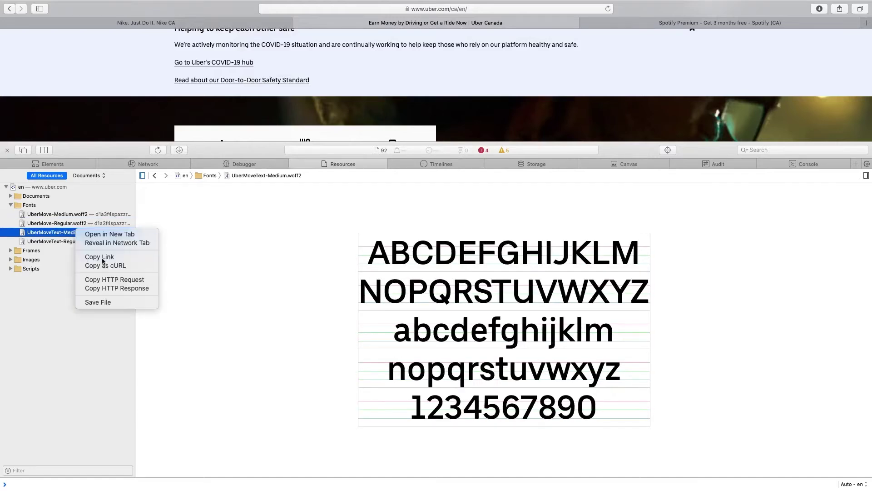
pyautogui.click(114, 302)
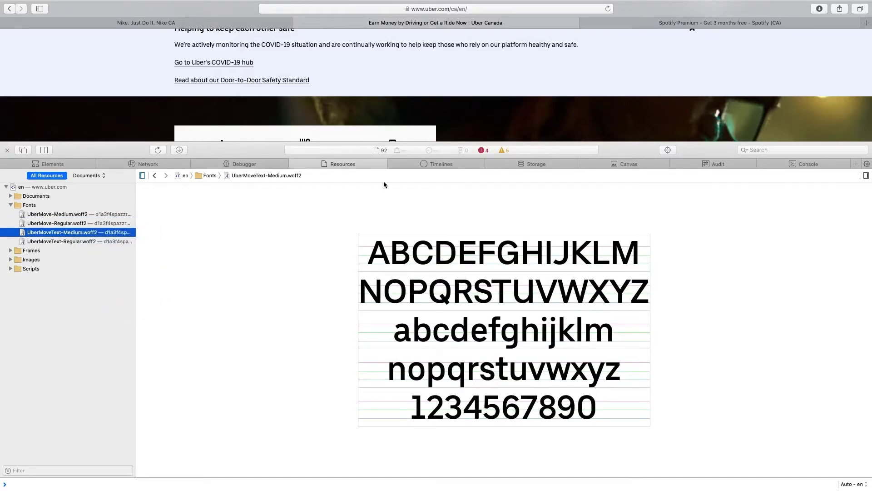
pyautogui.click(8, 150)
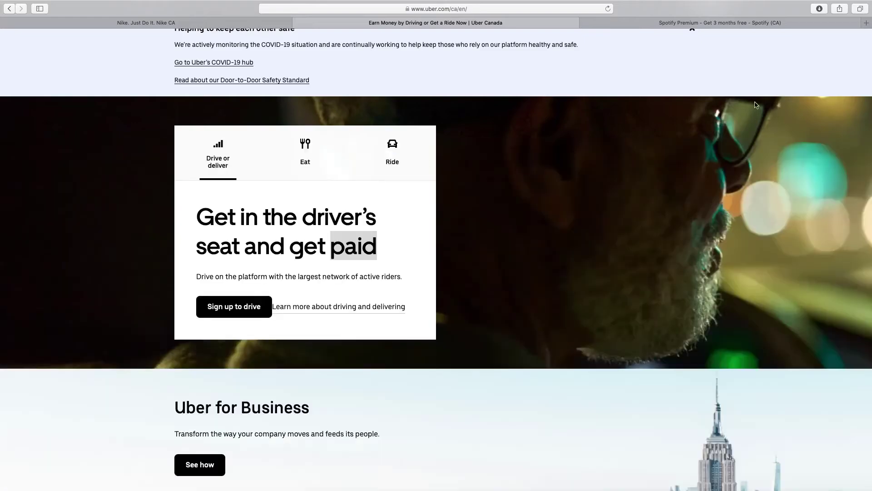
# Step: Switch to the Spotify Premium page and open its resources in the web inspector
pyautogui.click(720, 23)
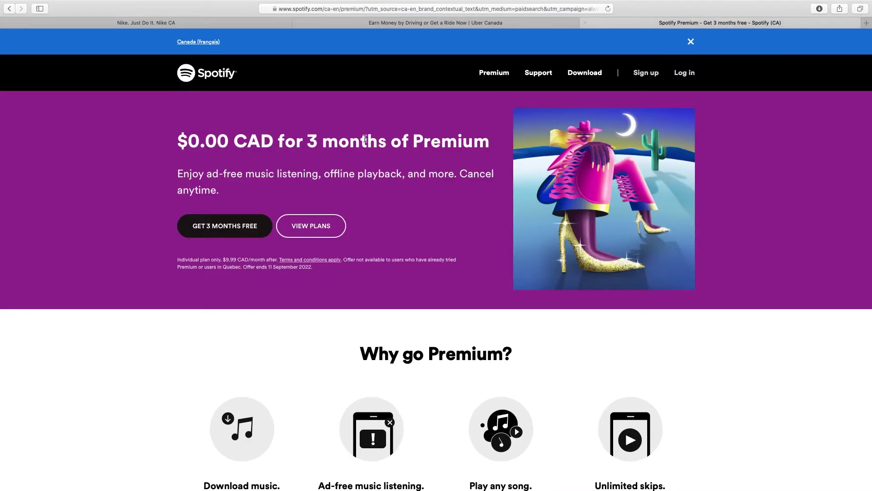
pyautogui.press('super+alt+i')
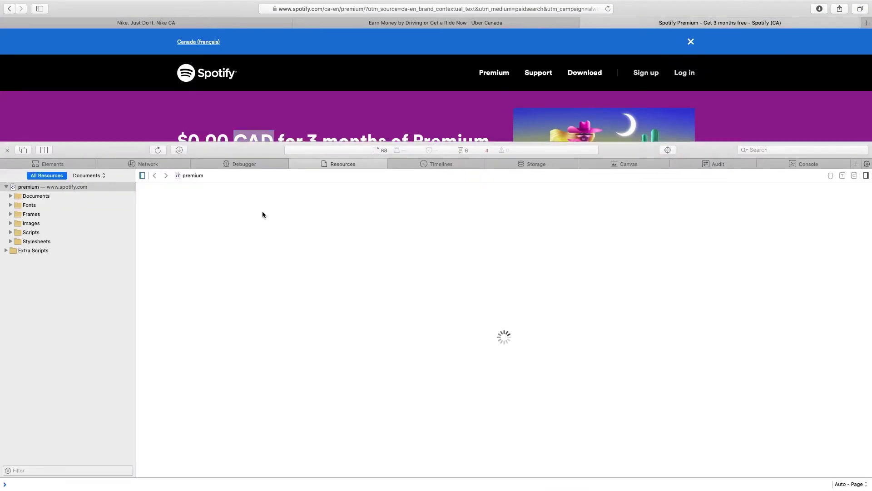
# Step: Look through the image resources of the Spotify Premium page, including the individual image files
pyautogui.click(340, 164)
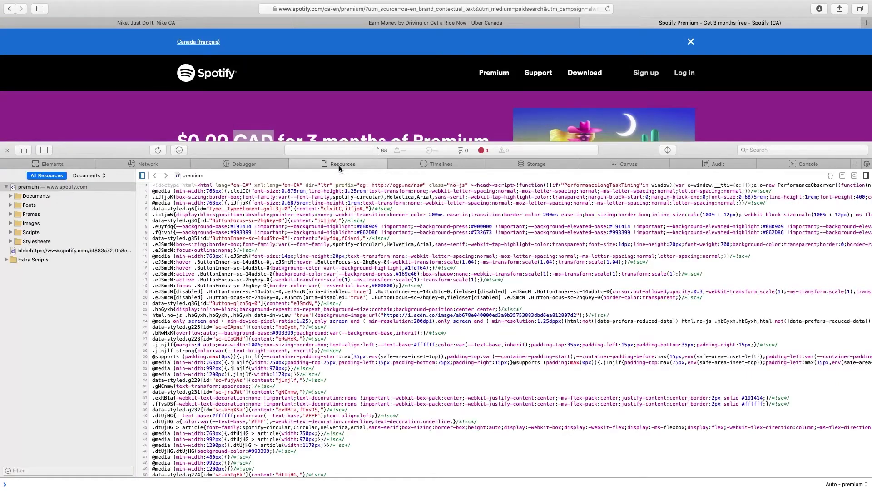
pyautogui.click(29, 205)
pyautogui.click(40, 223)
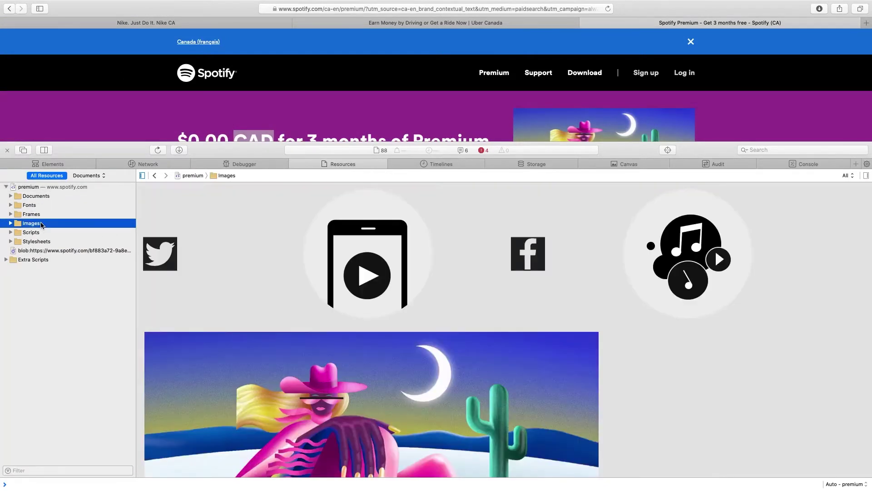
pyautogui.scroll(-5, 369, 378)
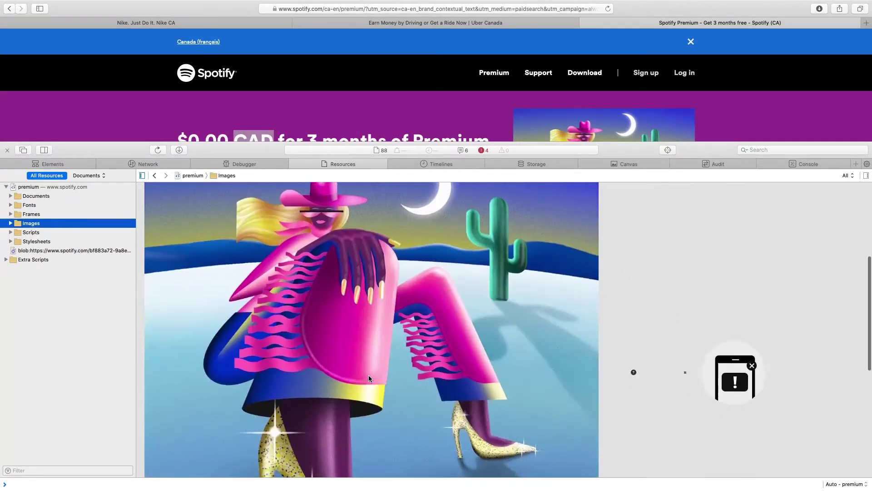
pyautogui.click(10, 223)
pyautogui.click(80, 295)
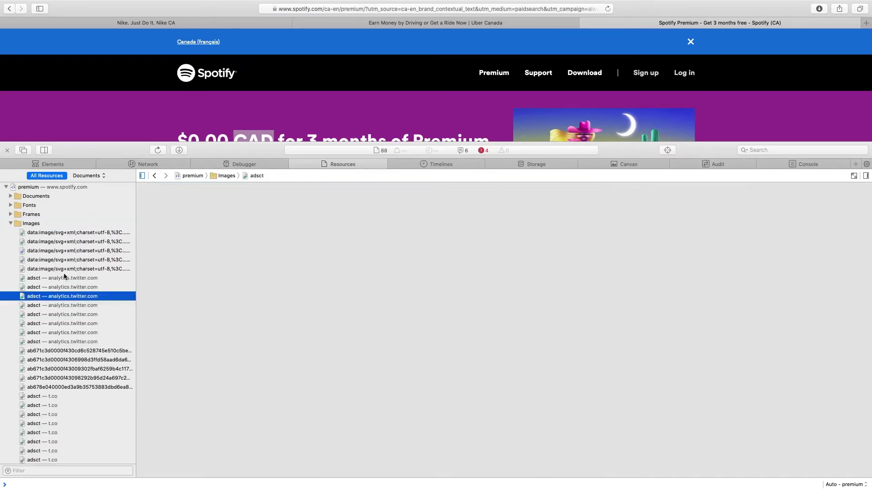
pyautogui.click(11, 224)
# Step: Preview the CircularSpotify-UI-Latin-OS2v3-Black.woff2 file from the Spotify page's font resources and open its file options
pyautogui.click(39, 208)
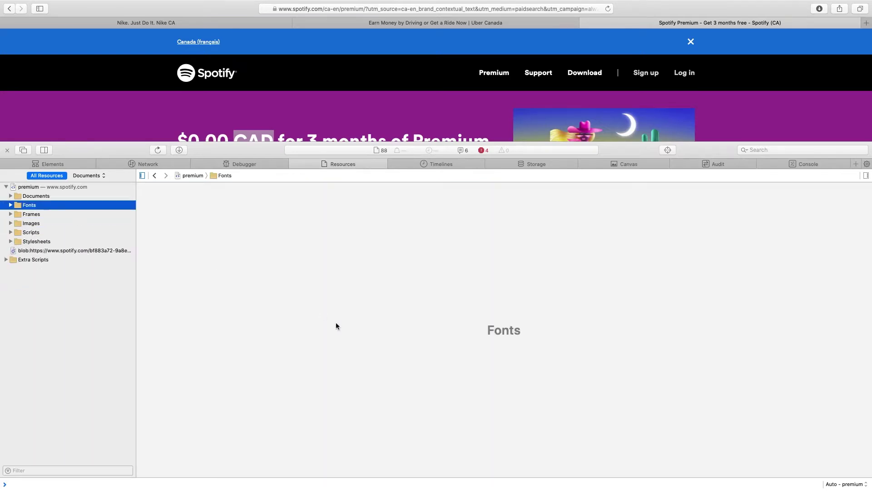
pyautogui.click(11, 205)
pyautogui.click(80, 214)
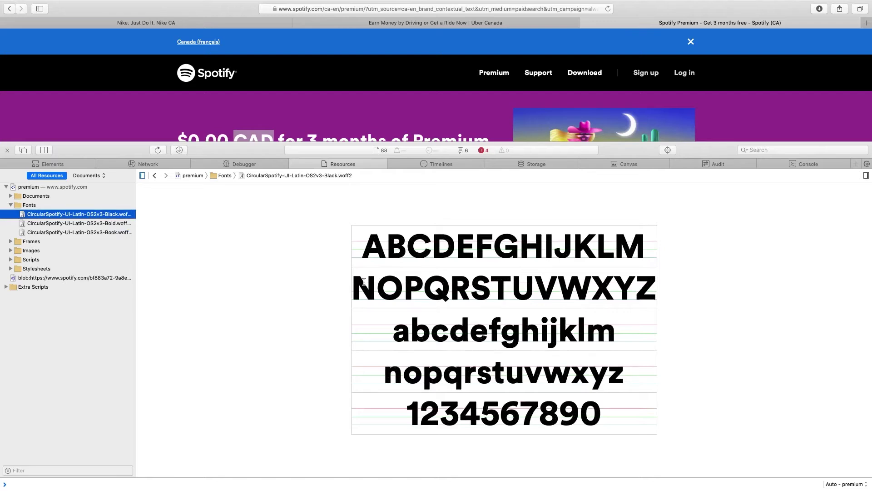
pyautogui.rightClick(111, 218)
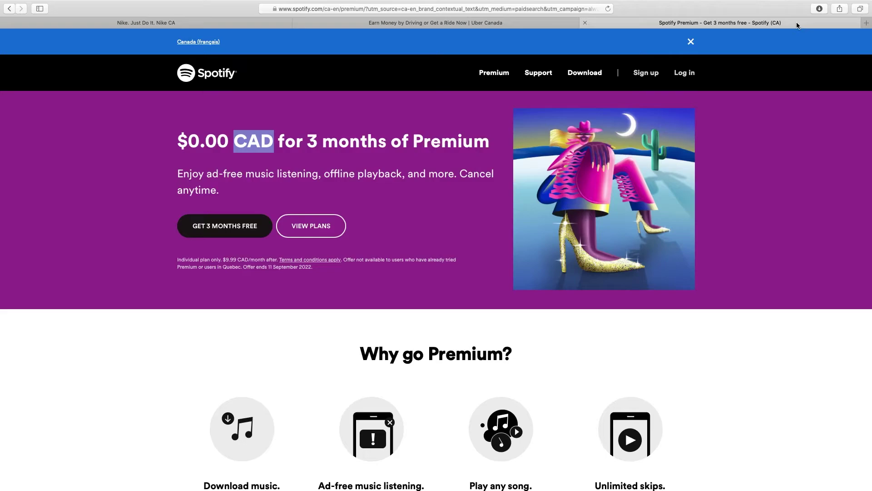
# Step: Search Google for "woff to ttf converter" in a new browser tab and open the CloudConvert WOFF to TTF converter
pyautogui.press('super+t')
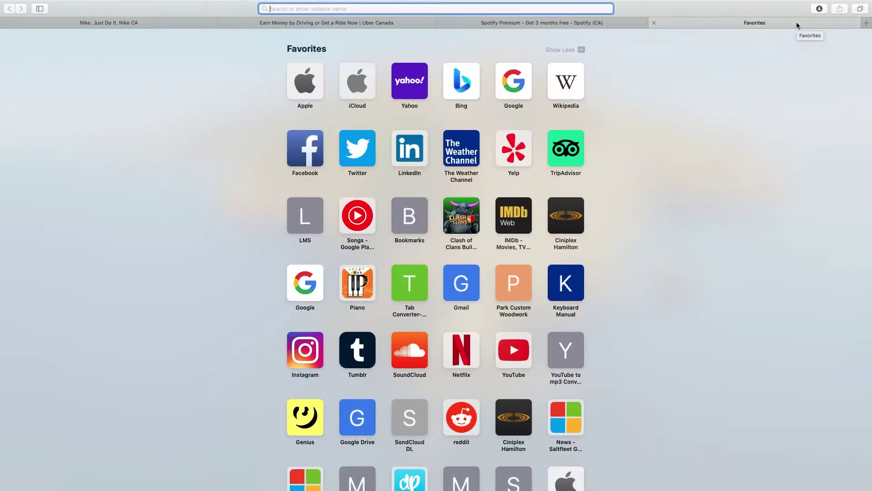
pyautogui.click(655, 23)
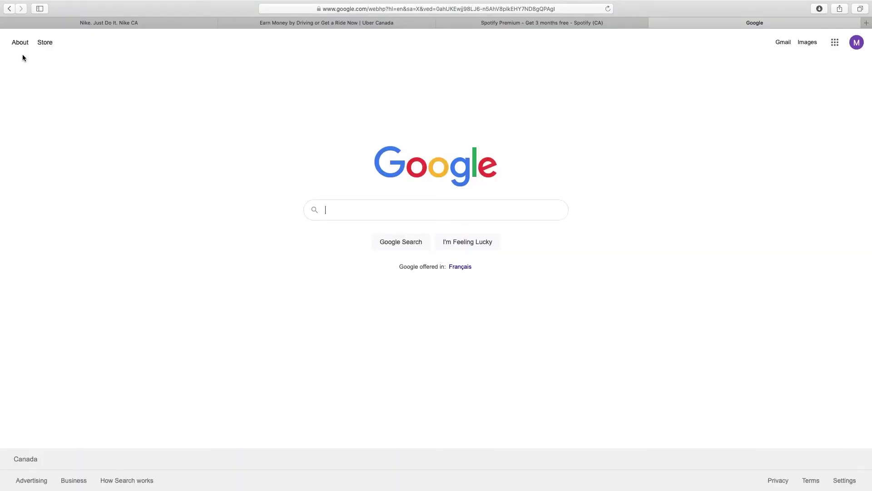
pyautogui.write('woff to ttf')
pyautogui.press('Down')
pyautogui.press('Return')
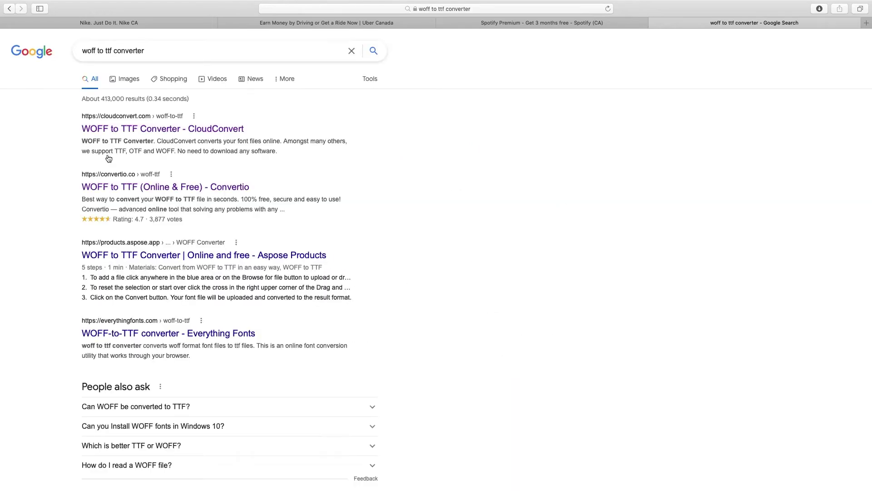
pyautogui.click(144, 129)
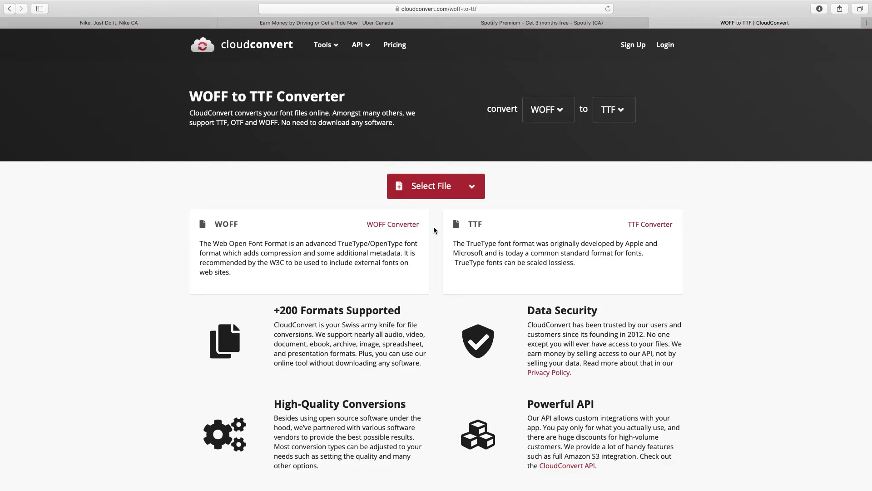
# Step: Upload all the font files from the Web Fonts folder and convert them to TTF
pyautogui.click(424, 188)
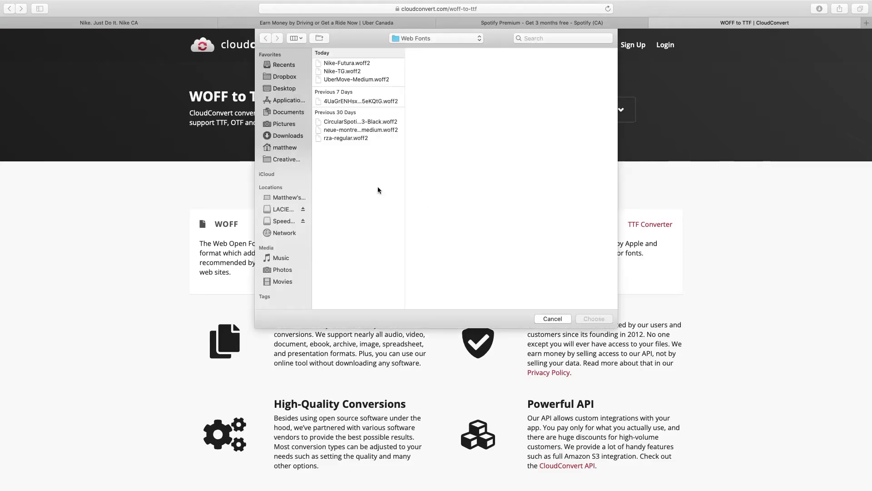
pyautogui.press('super+a')
pyautogui.click(595, 319)
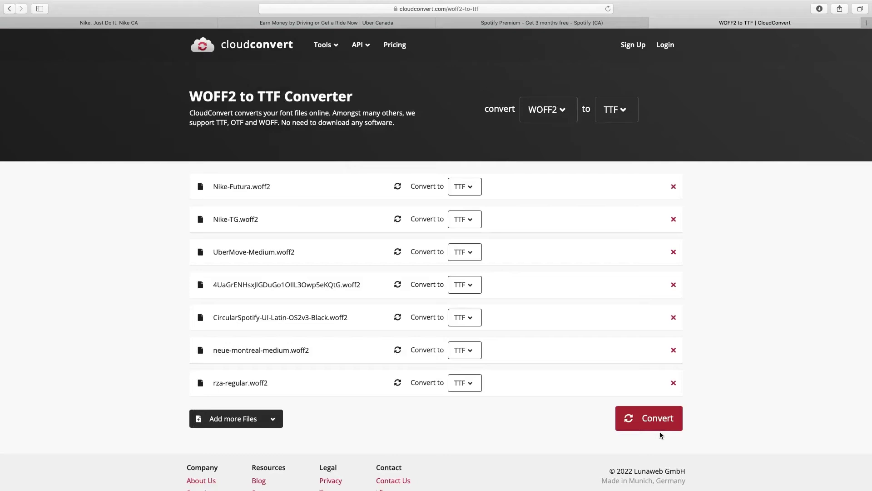
pyautogui.click(658, 421)
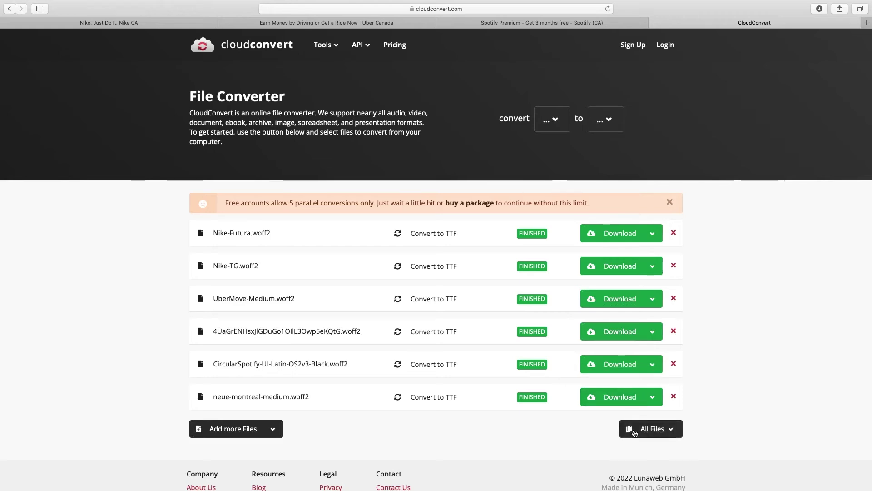
# Step: Download all the converted TTF files together and save the download to disk
pyautogui.click(635, 433)
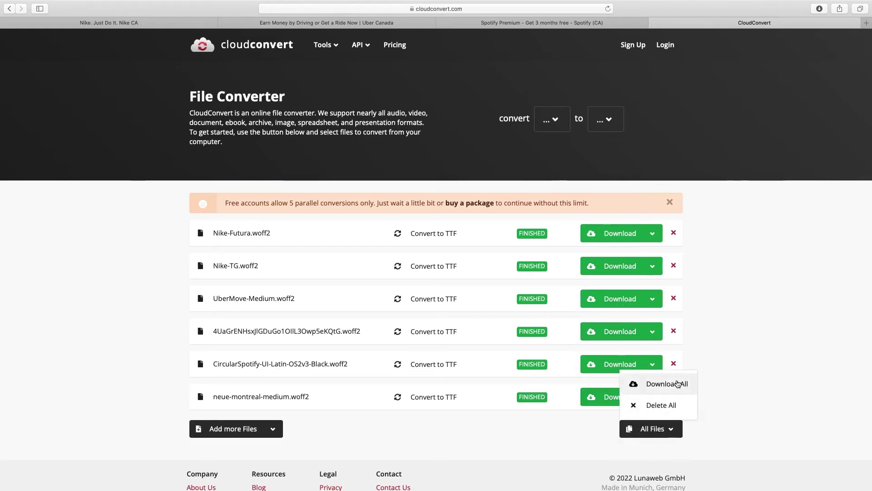
pyautogui.click(676, 383)
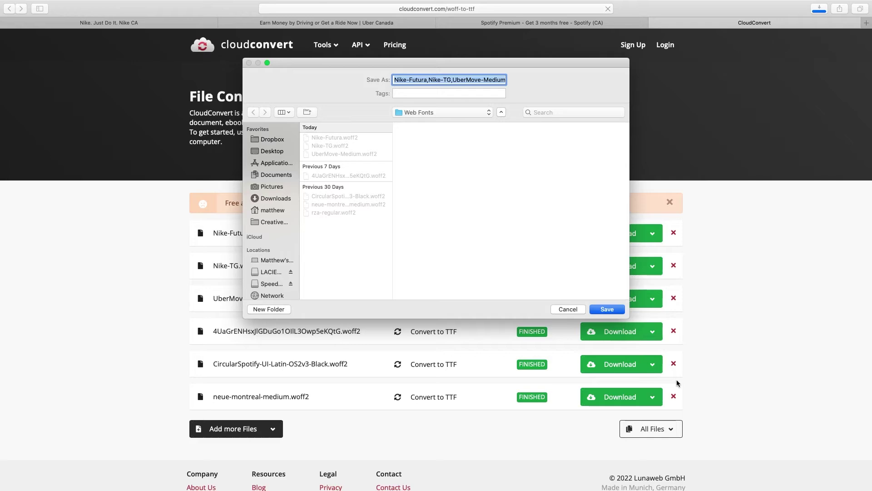
pyautogui.click(426, 115)
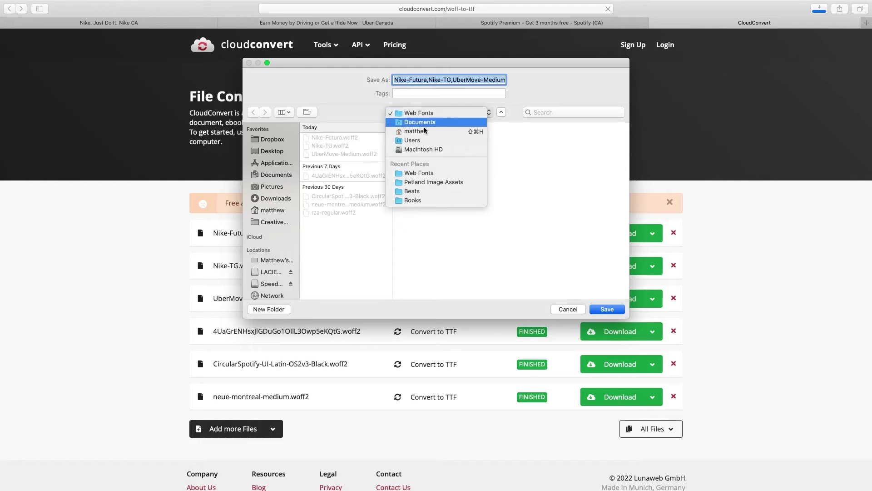
pyautogui.click(423, 113)
pyautogui.click(275, 198)
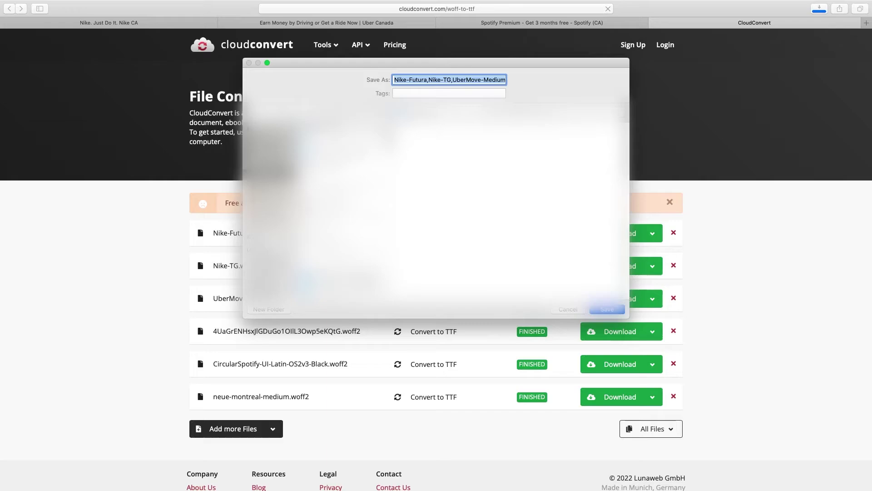
pyautogui.press('Return')
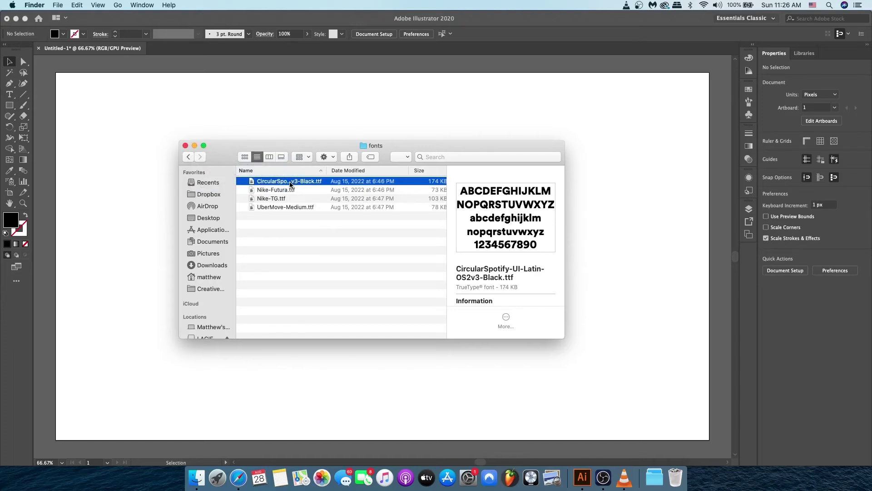
# Step: Open all the TTF files in the fonts folder with Font Book and install the Uber Move Medium font
pyautogui.moveTo(291, 184); pyautogui.dragTo(346, 255)
pyautogui.press('super+a')
pyautogui.doubleClick(297, 198)
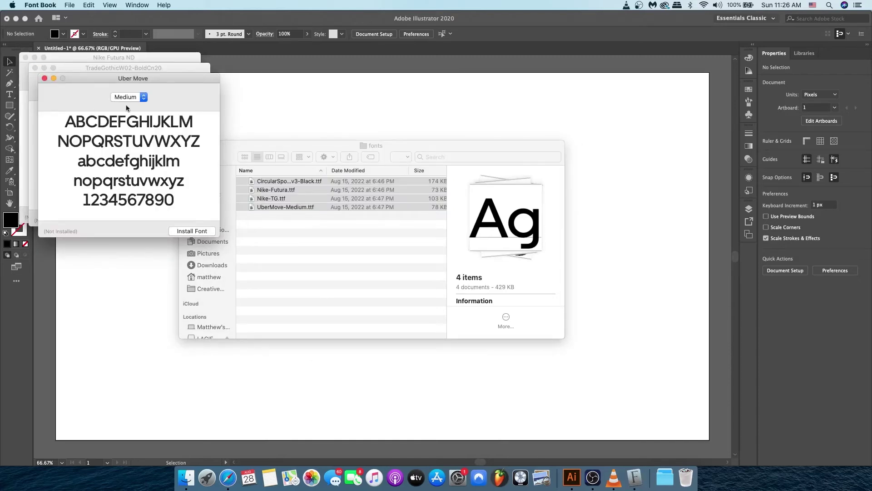
pyautogui.moveTo(126, 81); pyautogui.dragTo(134, 77)
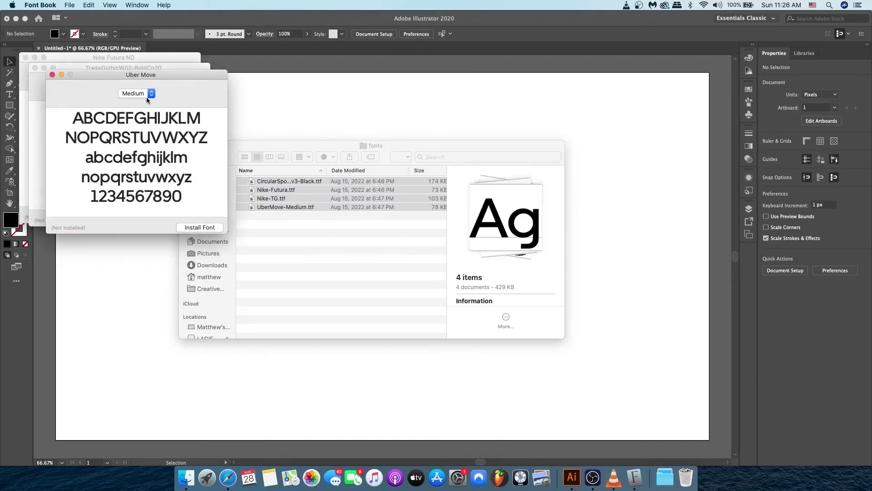
pyautogui.click(202, 228)
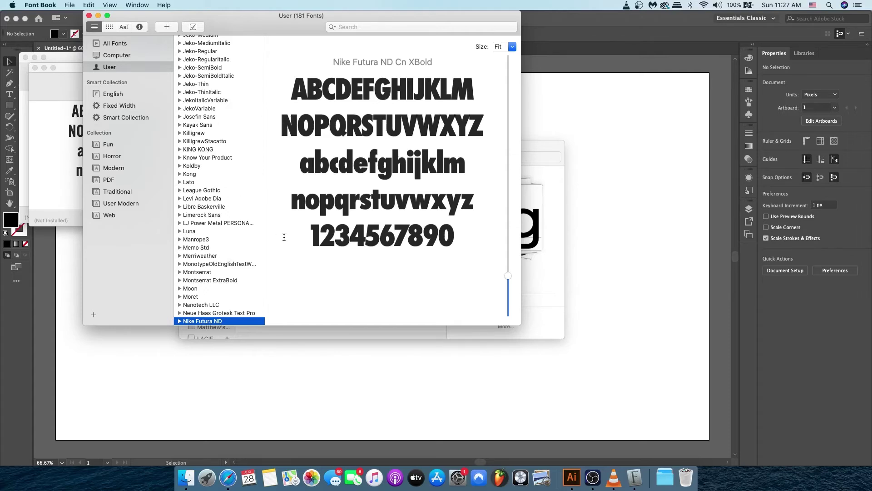
# Step: Browse the user fonts in Font Book, previewing Merriweather, Neue Haas Grotesk Text Pro and Nike Futura ND
pyautogui.scroll(-3, 261, 229)
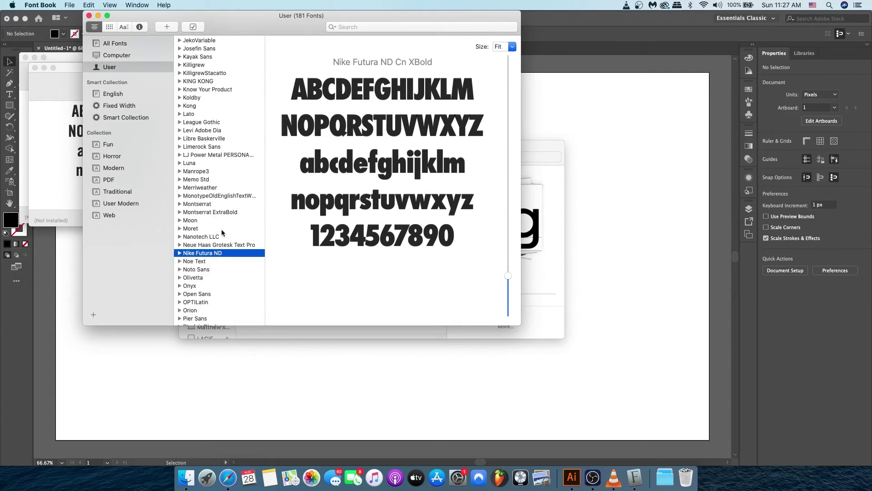
pyautogui.click(217, 246)
pyautogui.click(209, 187)
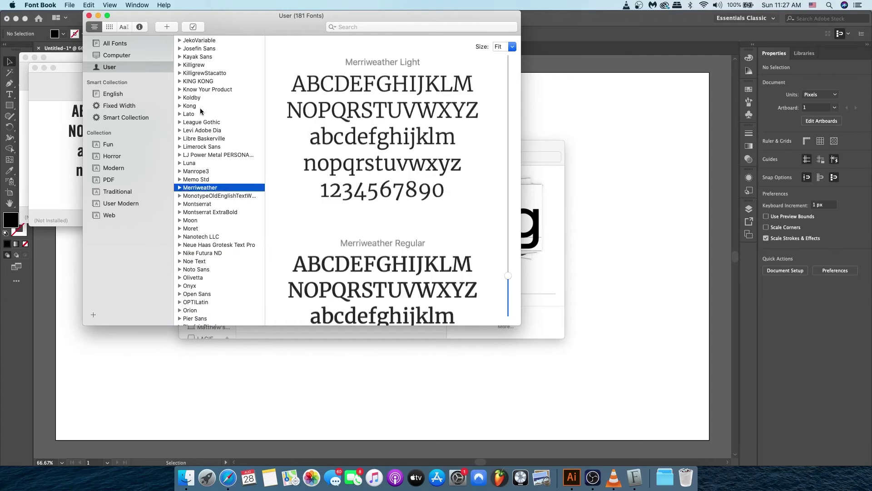
pyautogui.click(130, 44)
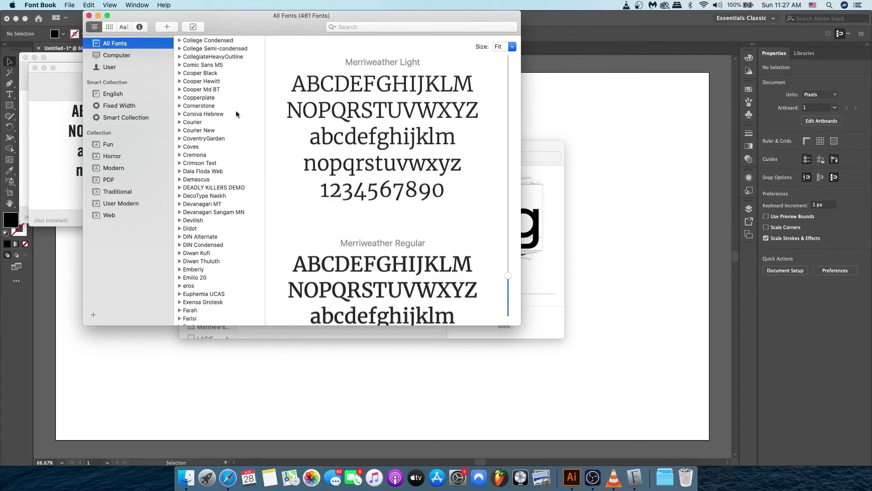
pyautogui.click(113, 68)
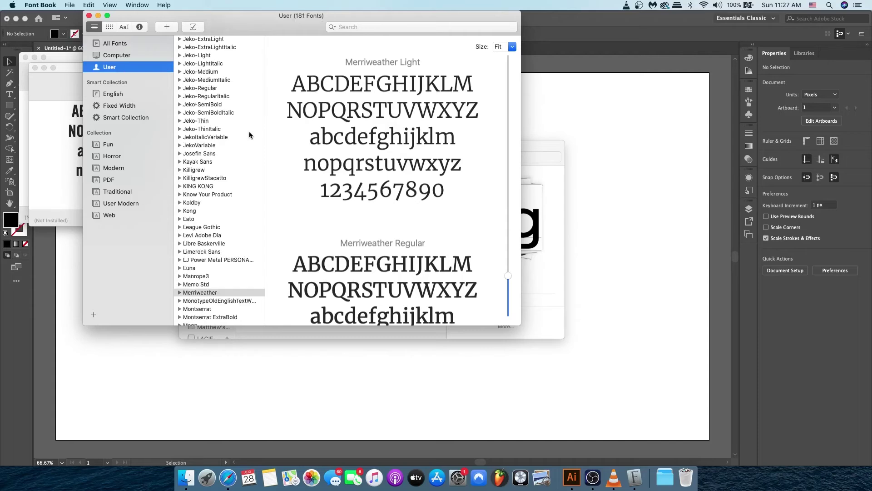
pyautogui.scroll(-5, 217, 156)
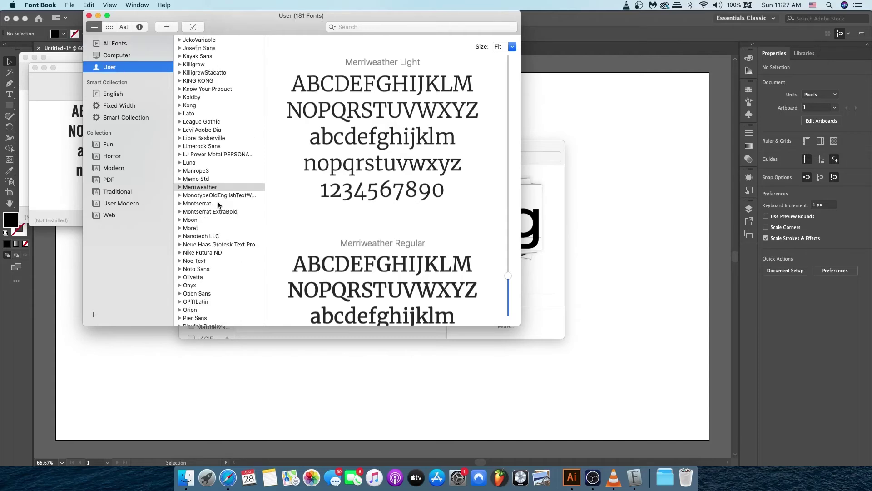
pyautogui.click(216, 170)
pyautogui.click(215, 244)
pyautogui.click(205, 204)
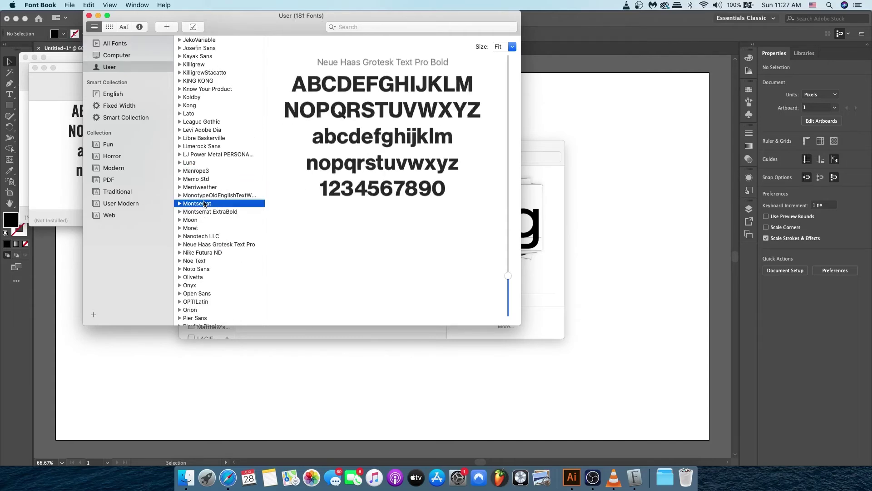
pyautogui.click(203, 256)
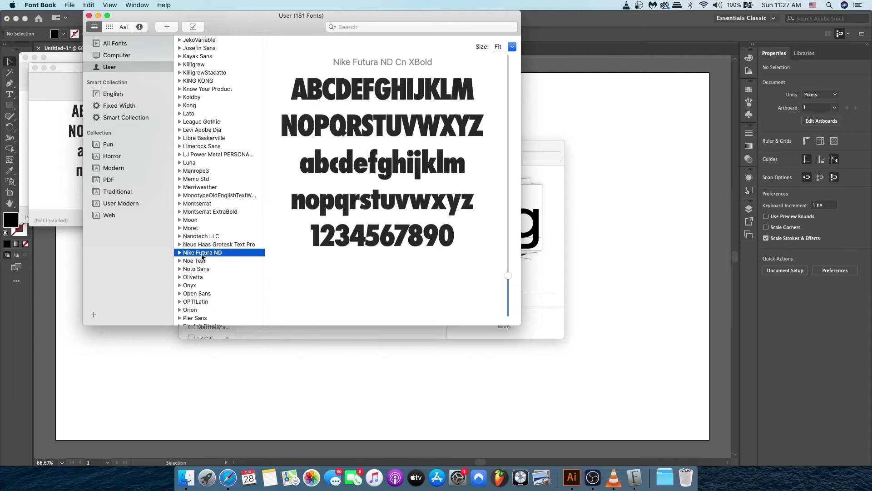
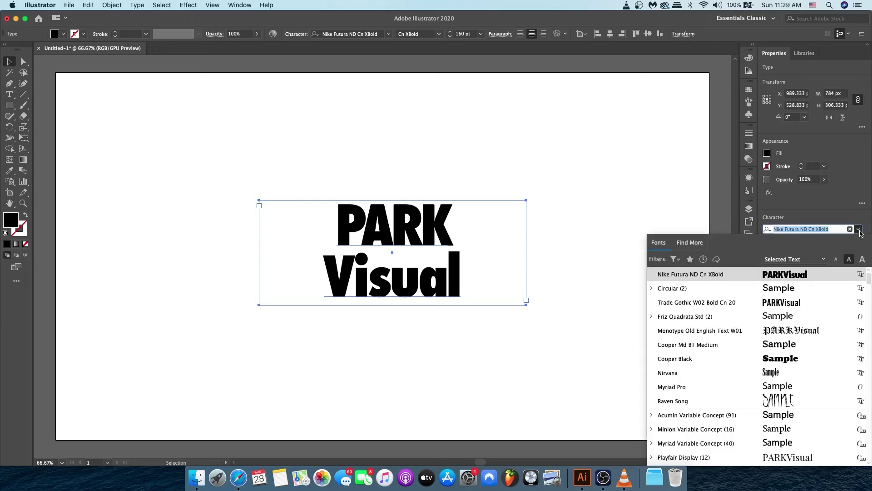
# Step: Set the font of the PARK Visual text in Illustrator to Uber Move Medium and deselect the text
pyautogui.click(833, 229)
pyautogui.press('Return')
pyautogui.write('helv')
pyautogui.press('Return')
pyautogui.click(650, 314)
pyautogui.click(450, 272)
pyautogui.click(519, 347)
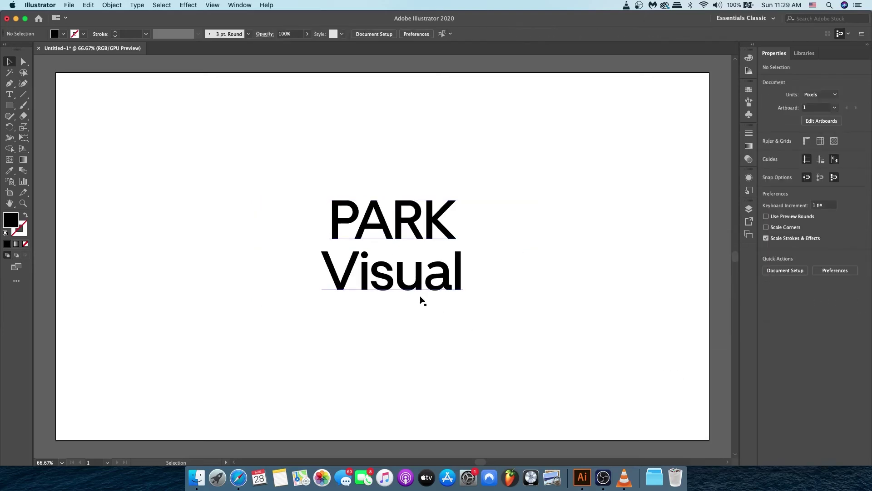
# Step: Find the Circular fonts by entering "circu" and apply Circular to the PARK Visual text
pyautogui.press('super+a')
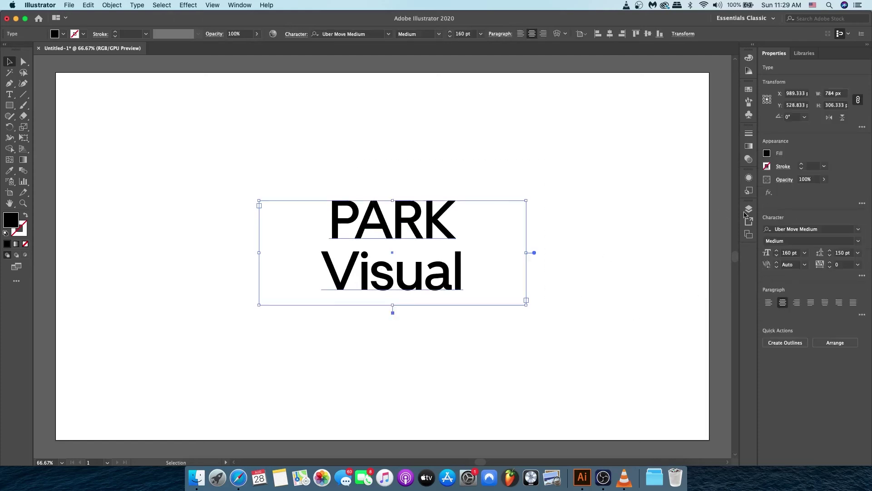
pyautogui.click(596, 251)
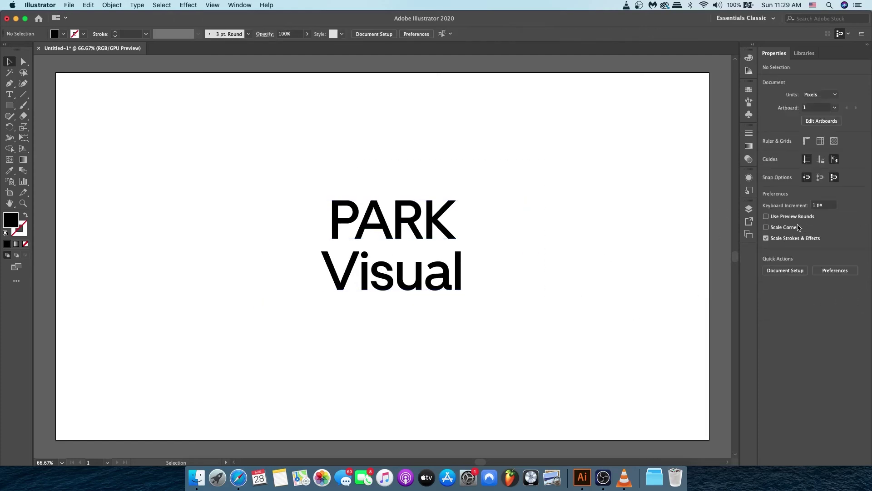
pyautogui.click(456, 265)
pyautogui.write('circu')
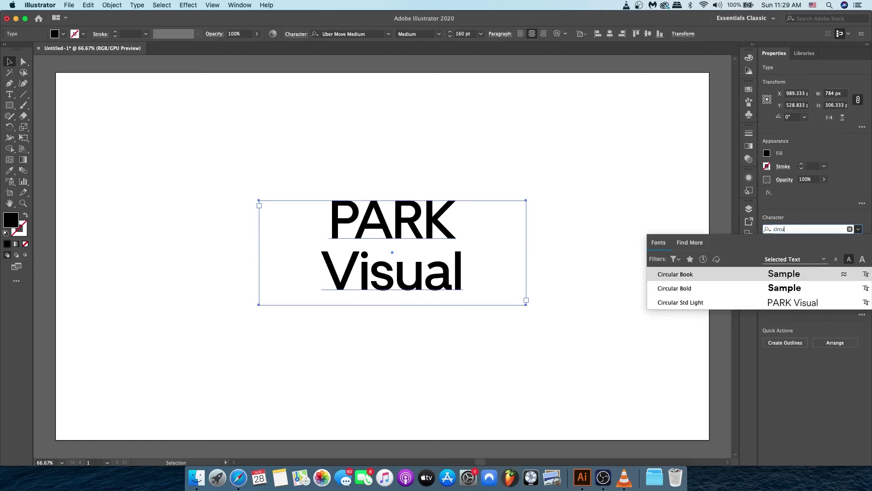
pyautogui.press('Down')
pyautogui.press('Return')
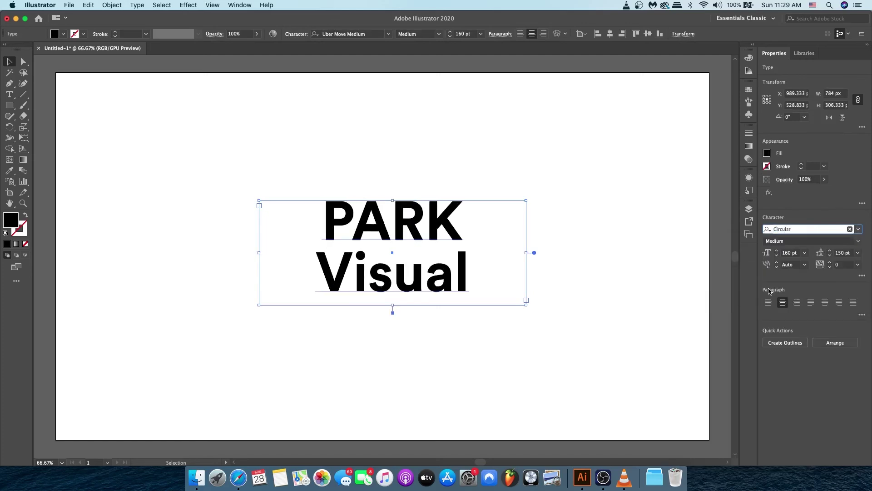
# Step: Set the font of the PARK Visual text to Nike Futura ND Cn XBold and deselect the text
pyautogui.moveTo(567, 348); pyautogui.dragTo(349, 135)
pyautogui.click(598, 164)
pyautogui.moveTo(600, 164); pyautogui.dragTo(262, 414)
pyautogui.click(828, 228)
pyautogui.write('Neue Haas Grotesk Display')
pyautogui.press('Return')
pyautogui.click(625, 333)
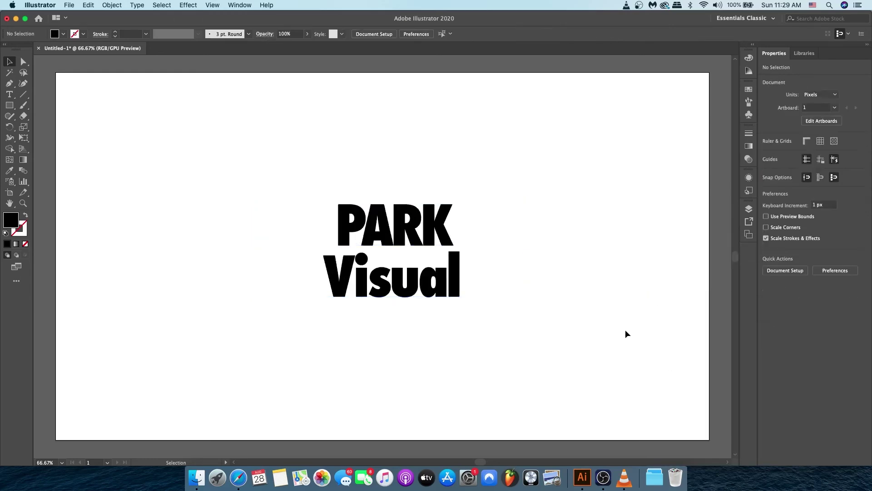
# Step: Find fonts by entering "tr" and apply Trade Gothic W02 Bold Cn 20 to the PARK Visual text
pyautogui.moveTo(362, 415); pyautogui.dragTo(318, 273)
pyautogui.click(828, 228)
pyautogui.write('tr')
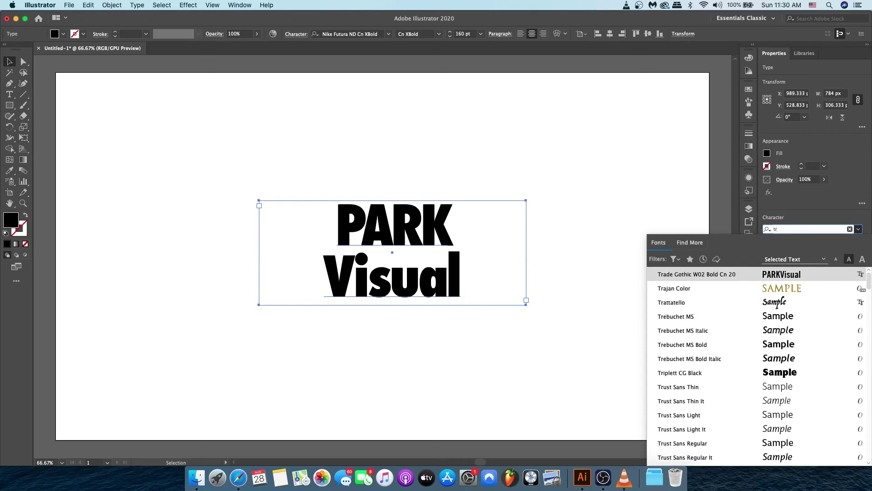
pyautogui.click(781, 278)
pyautogui.click(524, 328)
pyautogui.moveTo(524, 328); pyautogui.dragTo(266, 159)
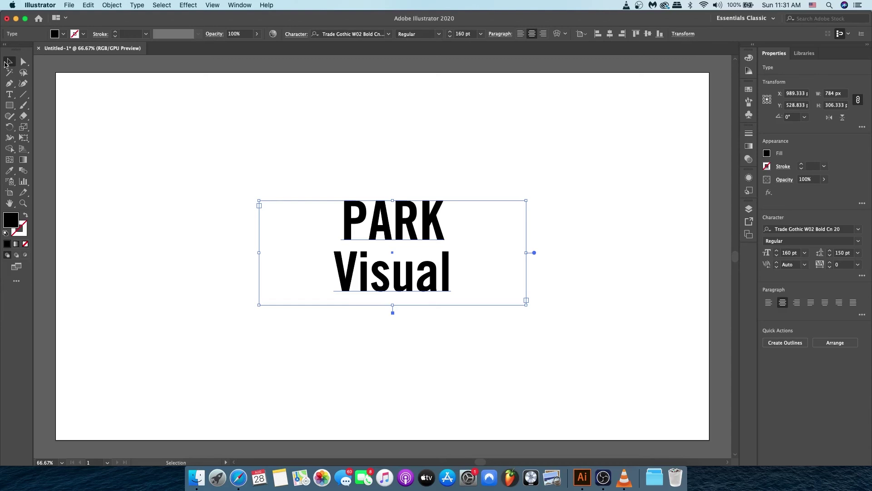
# Step: Change the font of the PARK Visual text back to Nike Futura ND Cn XBold and leave the text deselected
pyautogui.click(487, 315)
pyautogui.click(450, 273)
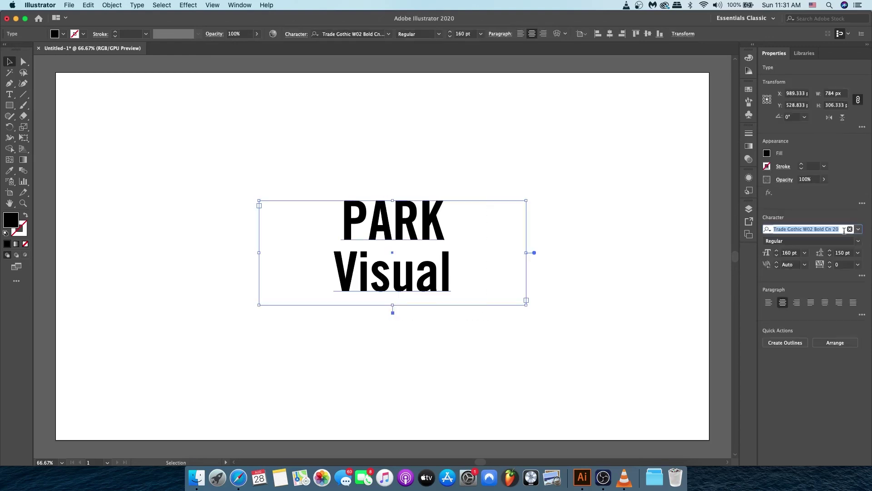
pyautogui.click(858, 229)
pyautogui.click(803, 303)
pyautogui.click(657, 250)
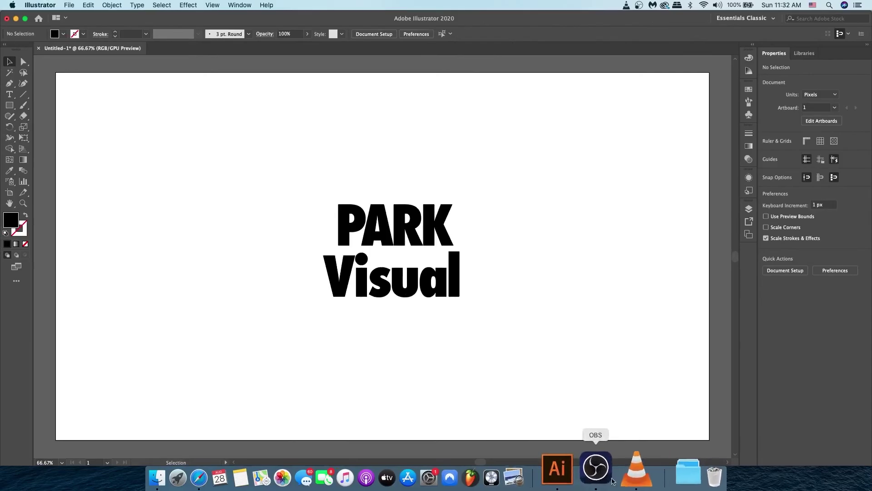
pyautogui.click(596, 468)
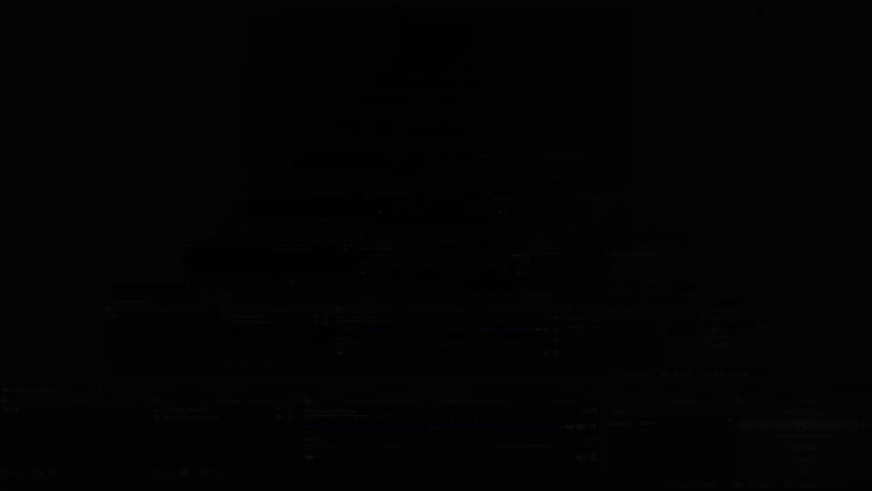